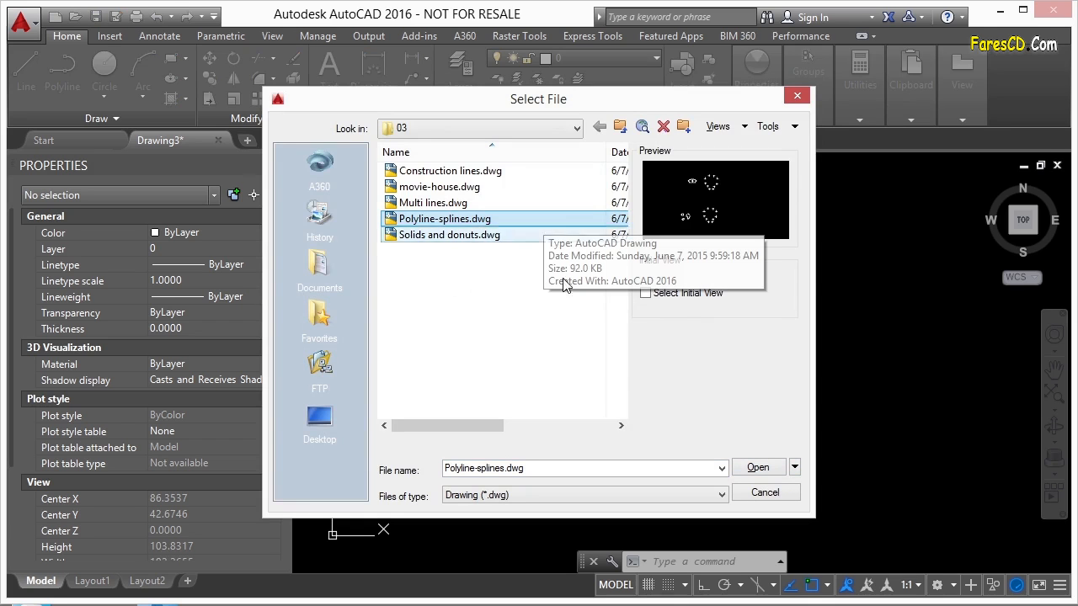
- Open the drawing Polyline-splines.dwg from folder 03
click(760, 469)
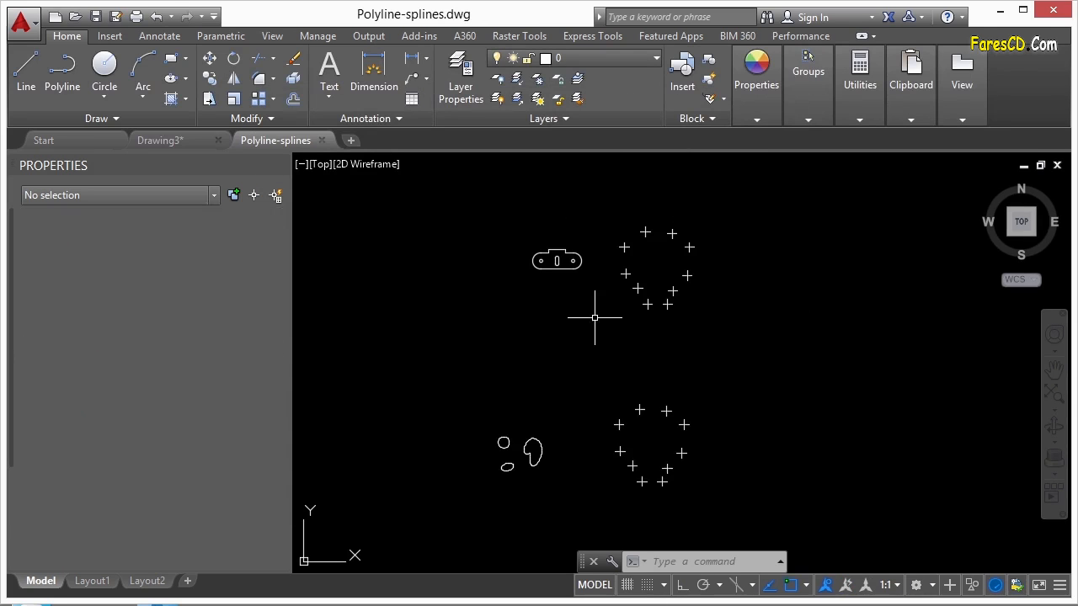
middle_drag(630, 363, 628, 316)
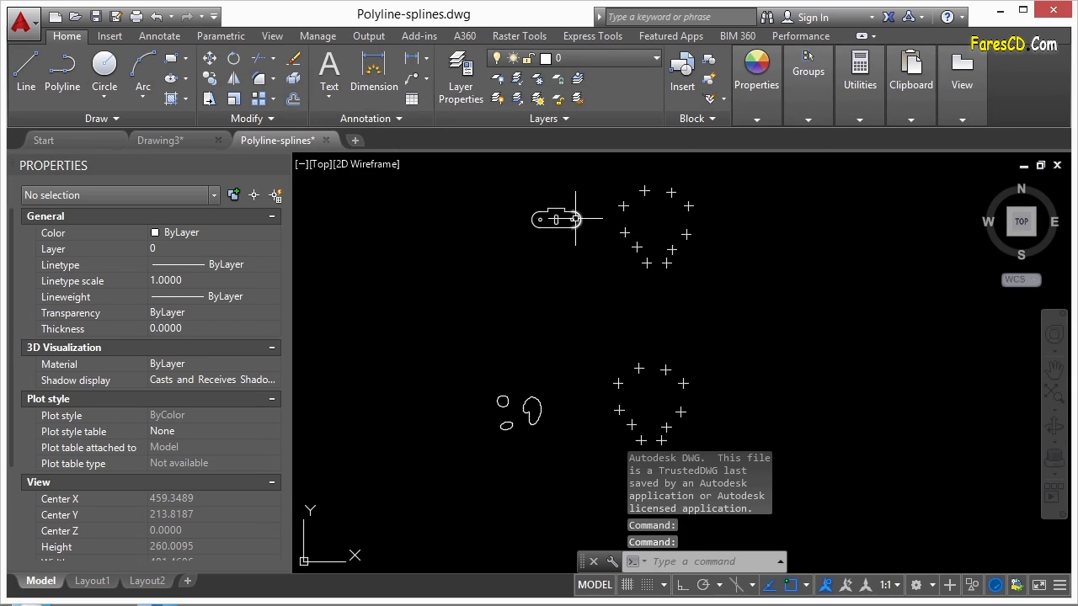
- Examine the slotted plate outline, the upper point group and the small closed curves by selecting them one at a time
scroll(575, 219, up, 4)
click(549, 204)
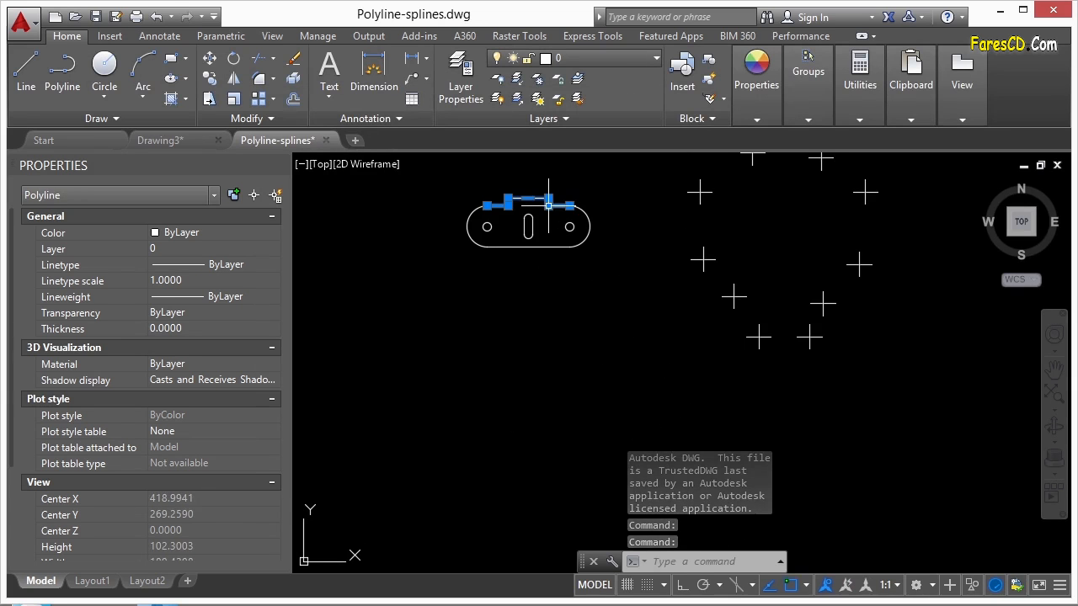
key(Escape)
scroll(481, 260, up, 4)
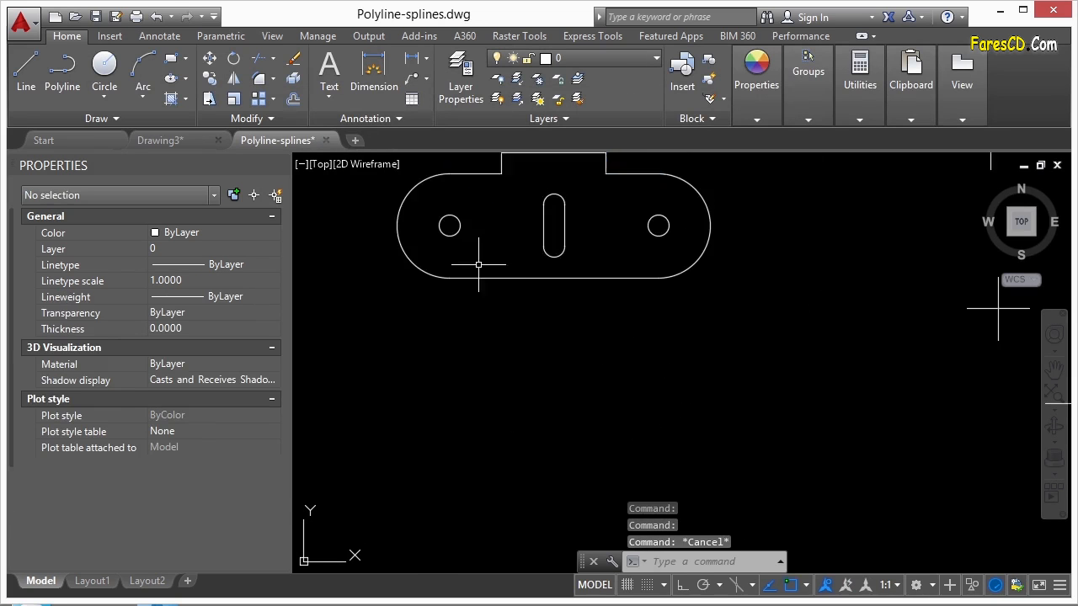
scroll(570, 281, down, 6)
click(569, 243)
scroll(555, 330, down, 2)
scroll(522, 469, up, 4)
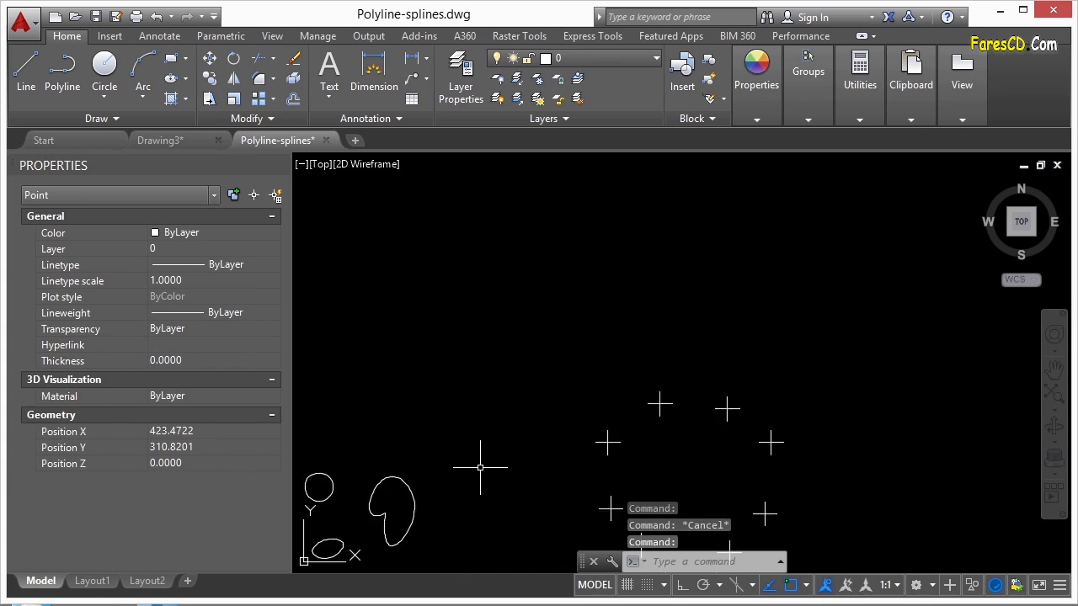
middle_drag(479, 467, 667, 363)
key(Escape)
click(582, 373)
scroll(537, 441, up, 2)
key(Escape)
scroll(536, 440, down, 4)
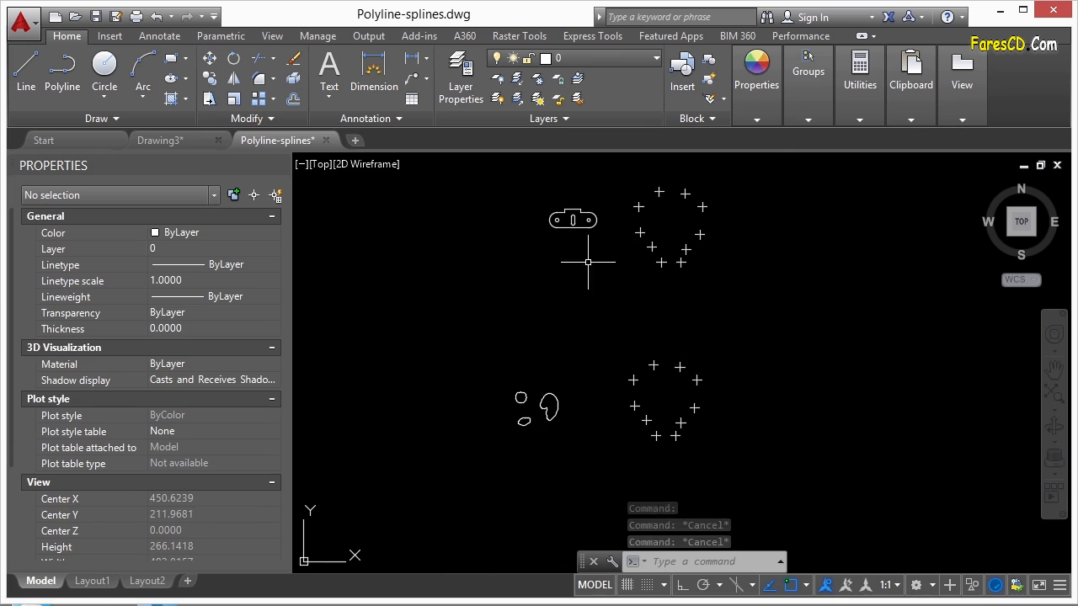
middle_drag(570, 300, 563, 311)
text(pl)
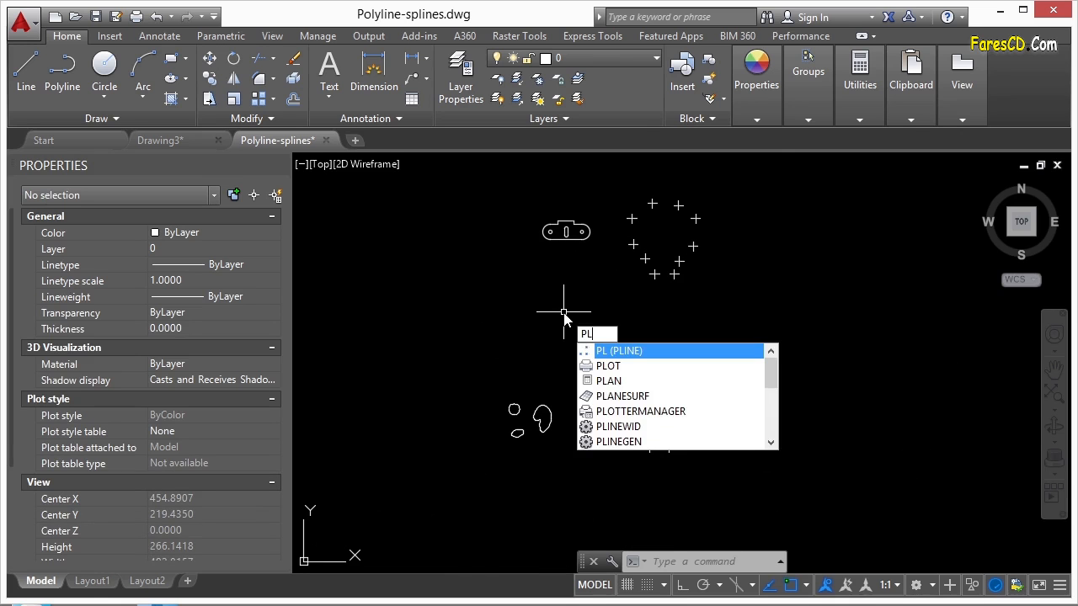
key(Return)
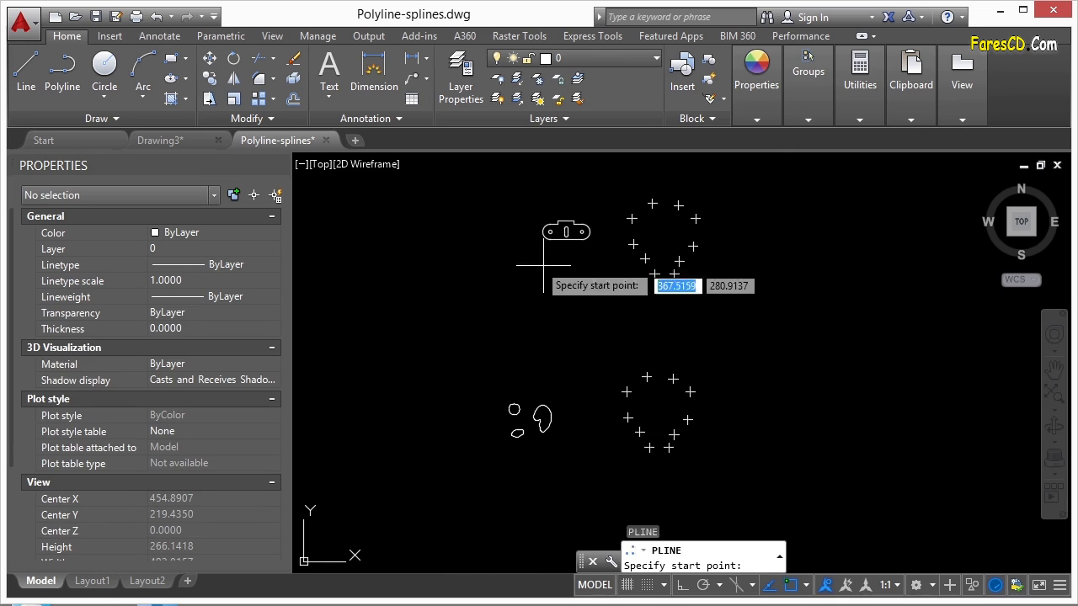
scroll(451, 244, up, 2)
click(415, 227)
key(Escape)
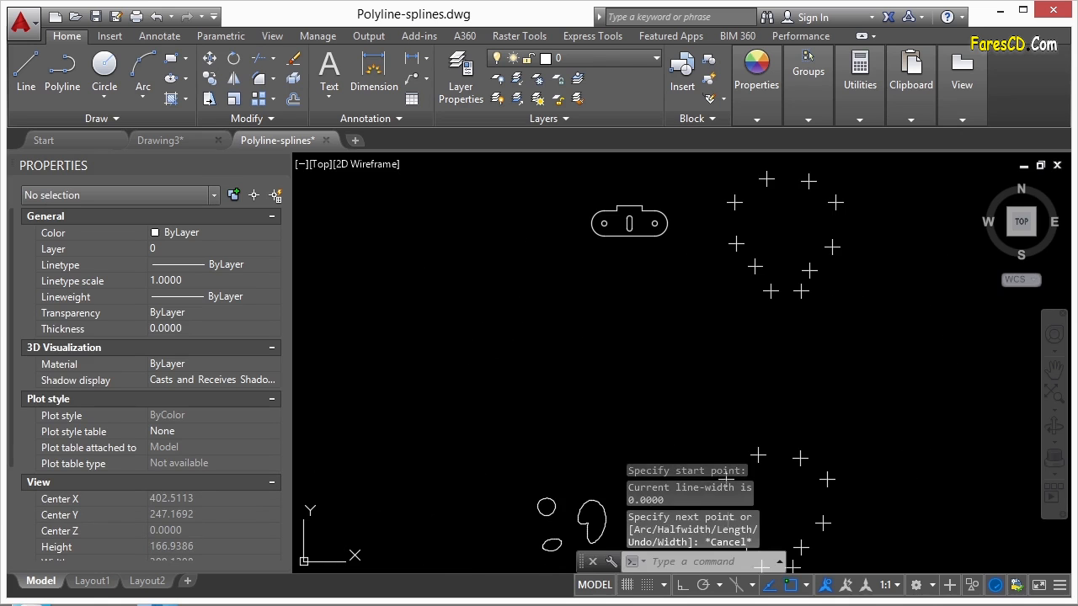
- Draw straight polyline segments clockwise through the upper point group, from its upper-left point to its bottom-right point
key(Return)
scroll(619, 283, up, 3)
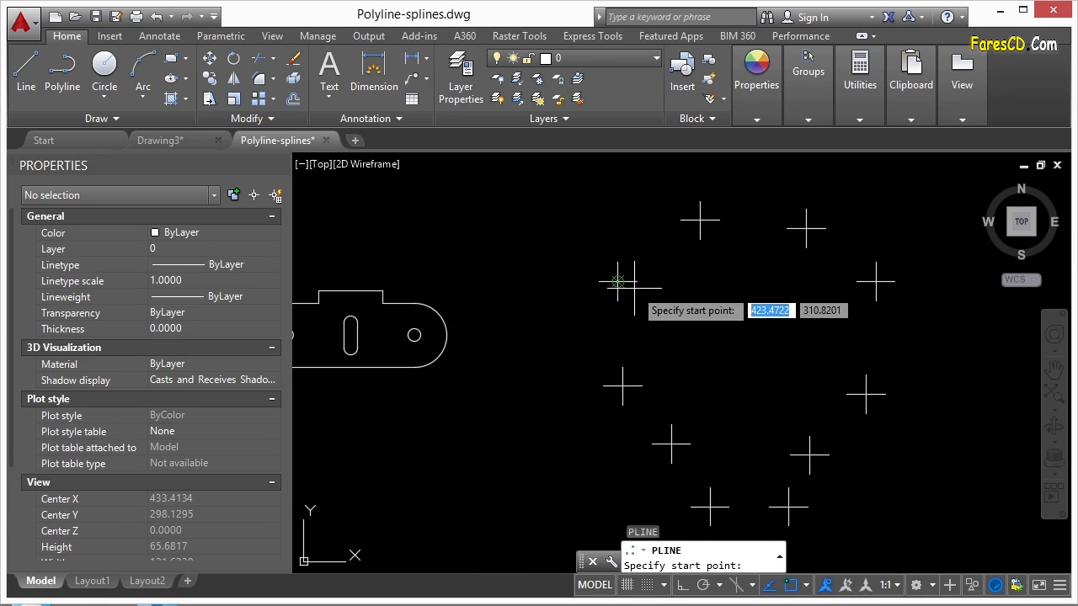
click(618, 282)
click(700, 220)
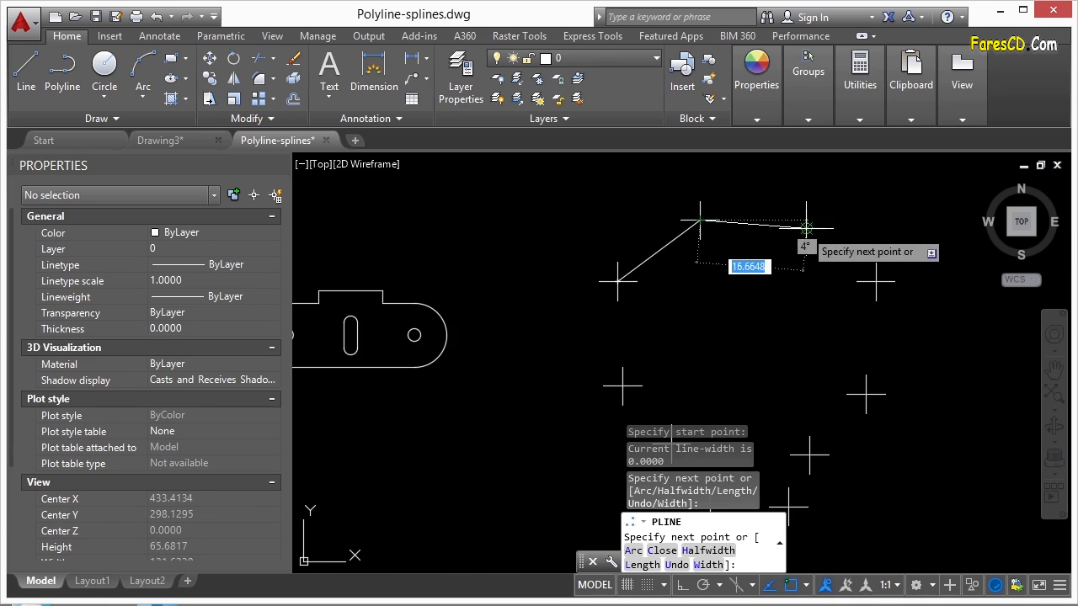
click(807, 228)
click(876, 282)
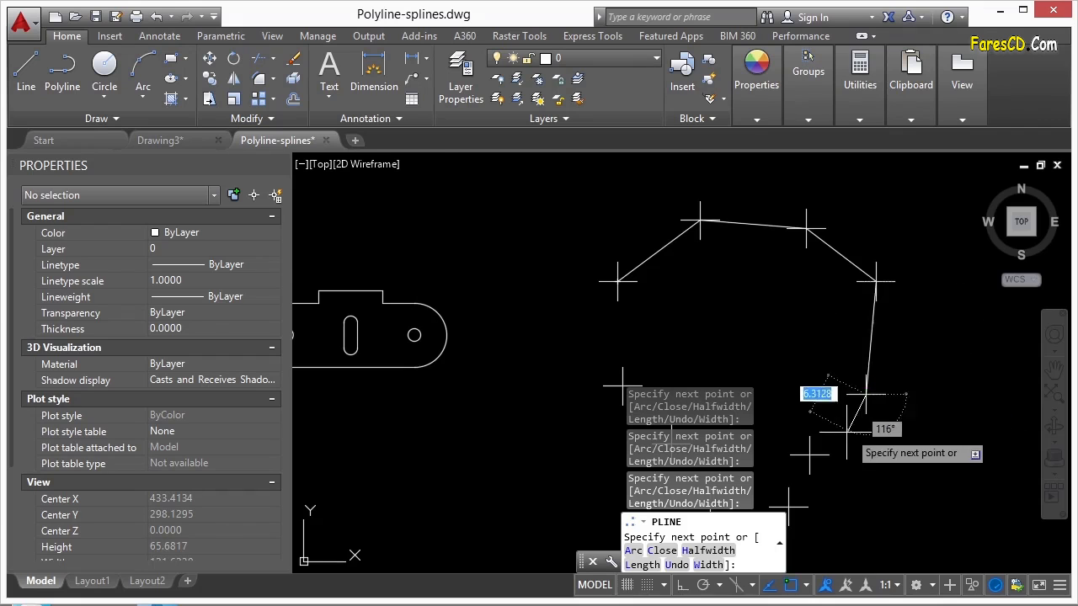
middle_drag(847, 431, 838, 262)
click(807, 284)
click(787, 337)
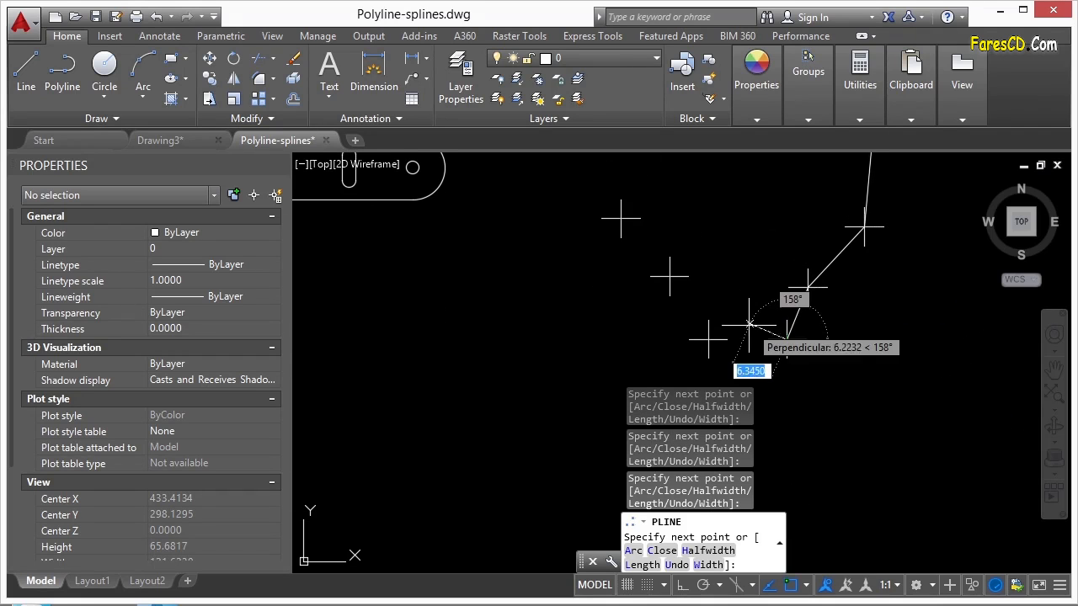
- Continue the polyline with an arc segment to the bottom-left point of the upper group
text(a)
key(Return)
click(708, 339)
- Switch back to straight segments through the remaining left-side points and close the polyline
text(l)
key(Return)
click(663, 276)
click(621, 219)
middle_drag(621, 221, 655, 374)
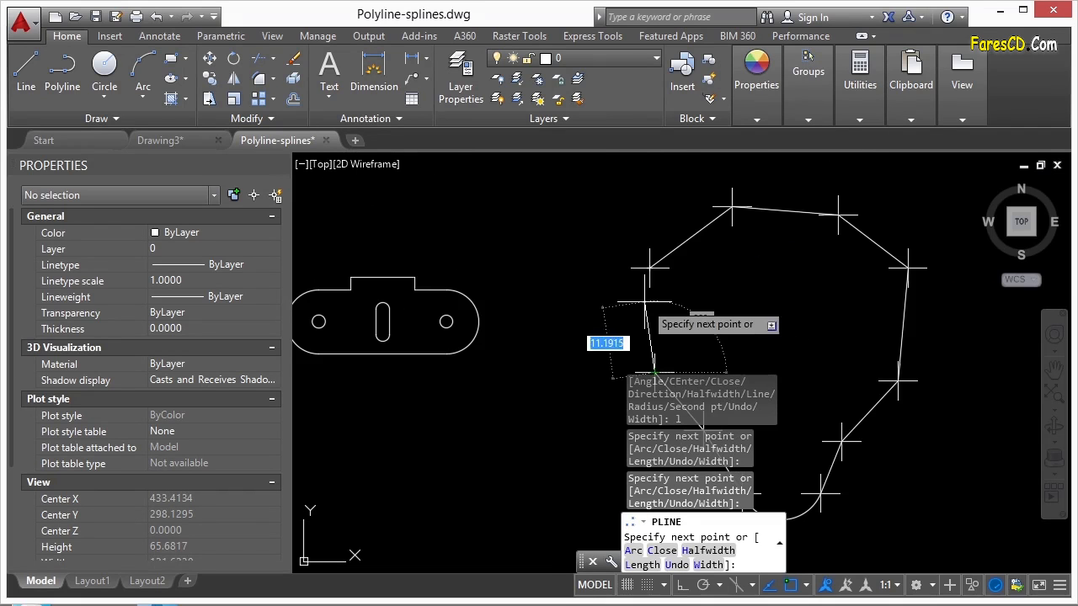
text(cl)
key(Return)
- Start a spline at the top-left point of the lower point group and run it clockwise through the right-side points
scroll(606, 236, down, 3)
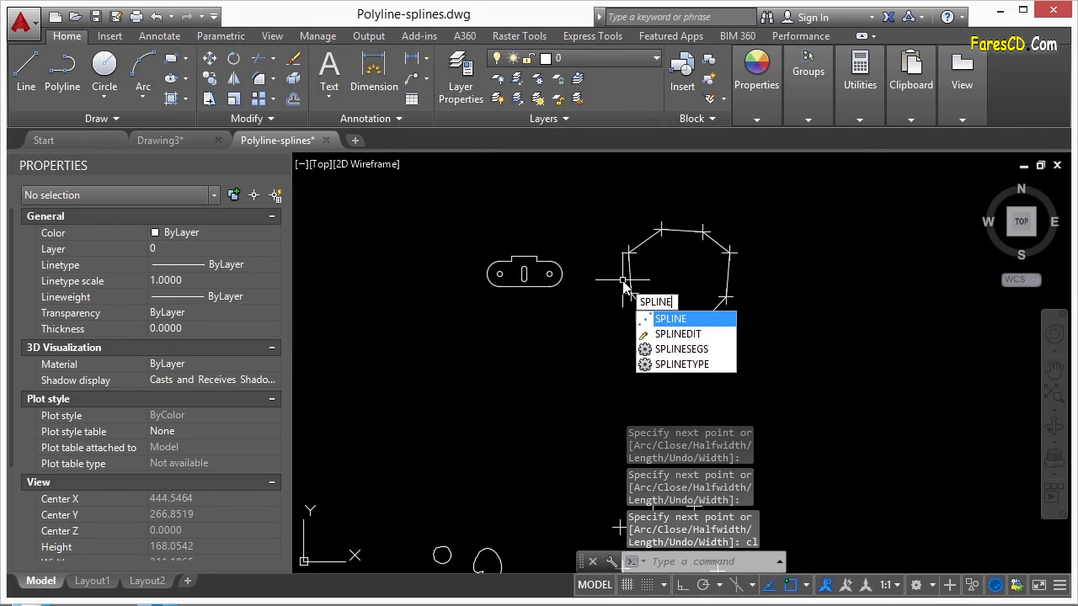
key(Return)
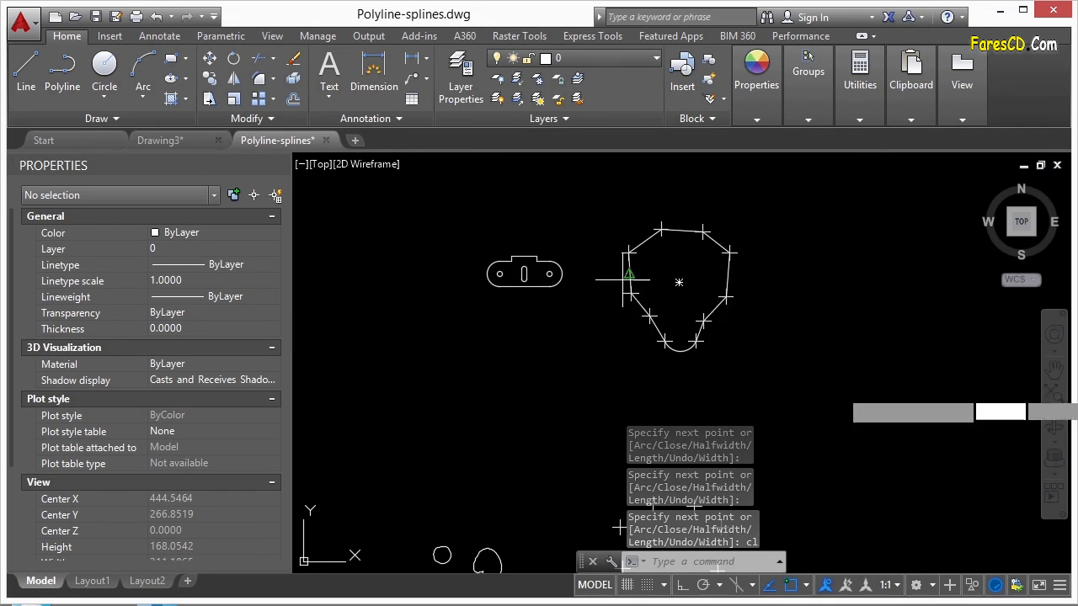
middle_drag(671, 476, 649, 262)
scroll(629, 282, up, 4)
click(638, 303)
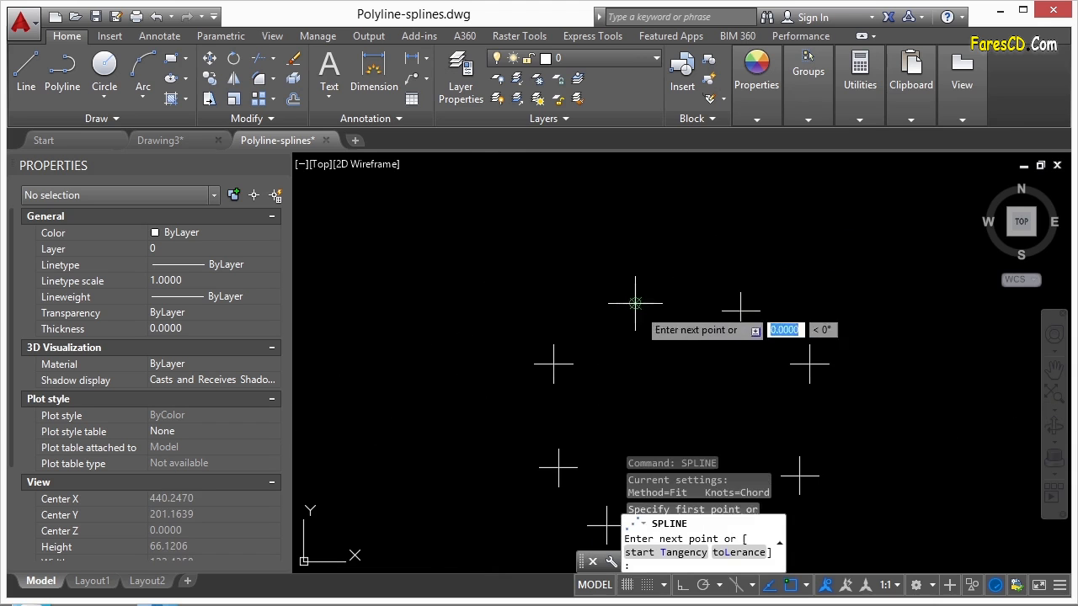
click(740, 309)
click(809, 363)
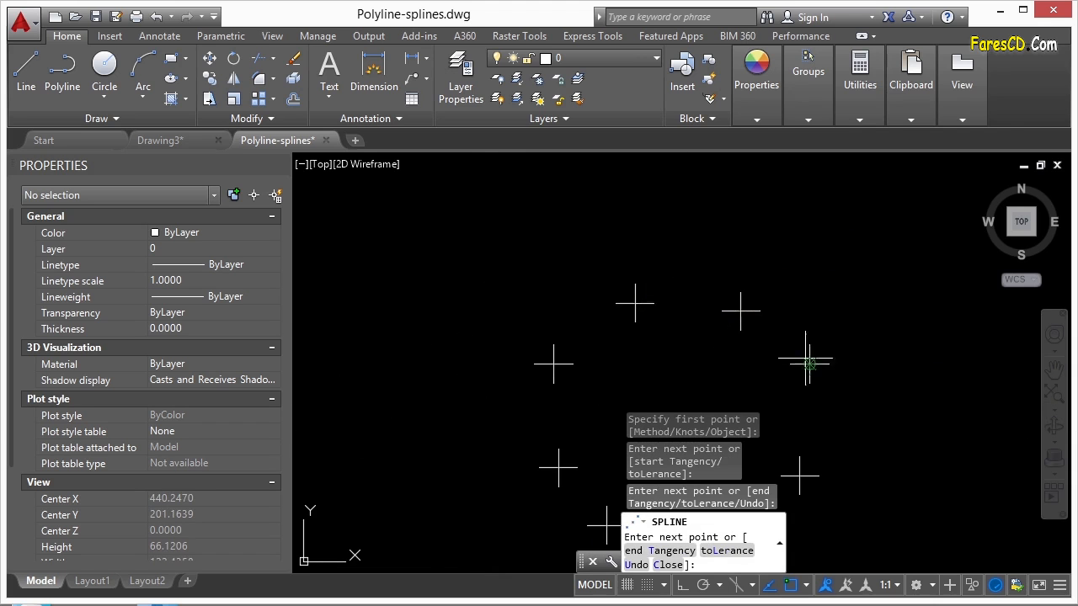
scroll(882, 411, down, 2)
middle_drag(882, 411, 806, 277)
click(755, 318)
click(721, 355)
- Continue the spline through the bottom and left-side points of the lower group and close it
middle_drag(770, 363, 757, 252)
scroll(697, 268, up, 2)
click(690, 289)
click(564, 292)
click(503, 191)
middle_drag(535, 189, 675, 392)
click(565, 298)
middle_drag(614, 276, 635, 380)
click(579, 238)
middle_drag(640, 189, 609, 281)
text(cl)
key(Return)
scroll(634, 281, down, 4)
middle_drag(677, 297, 649, 386)
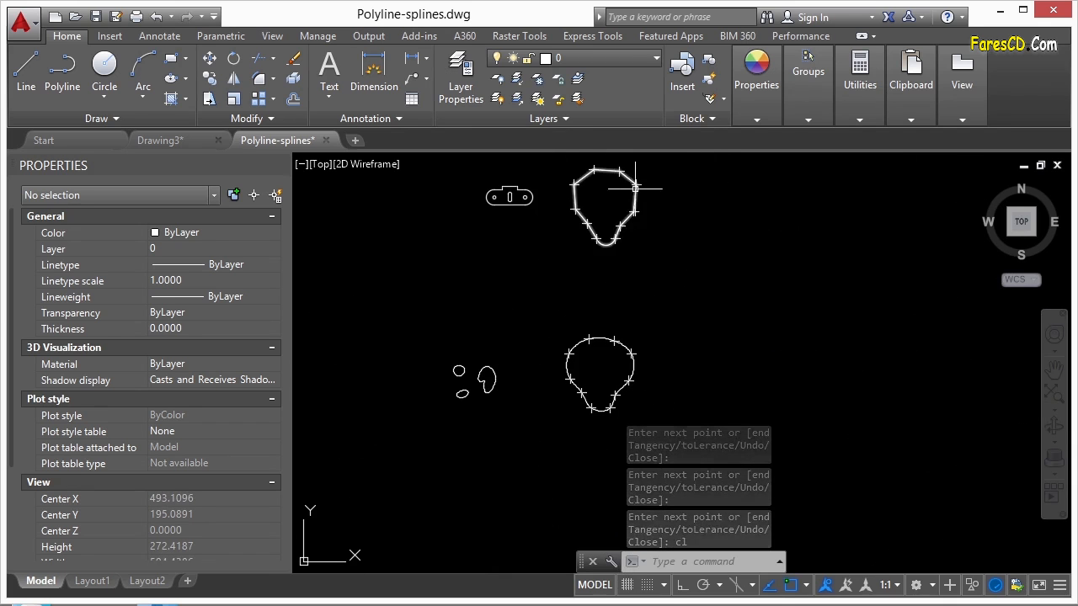
scroll(608, 243, up, 3)
scroll(605, 250, down, 3)
scroll(623, 312, up, 3)
scroll(612, 277, down, 4)
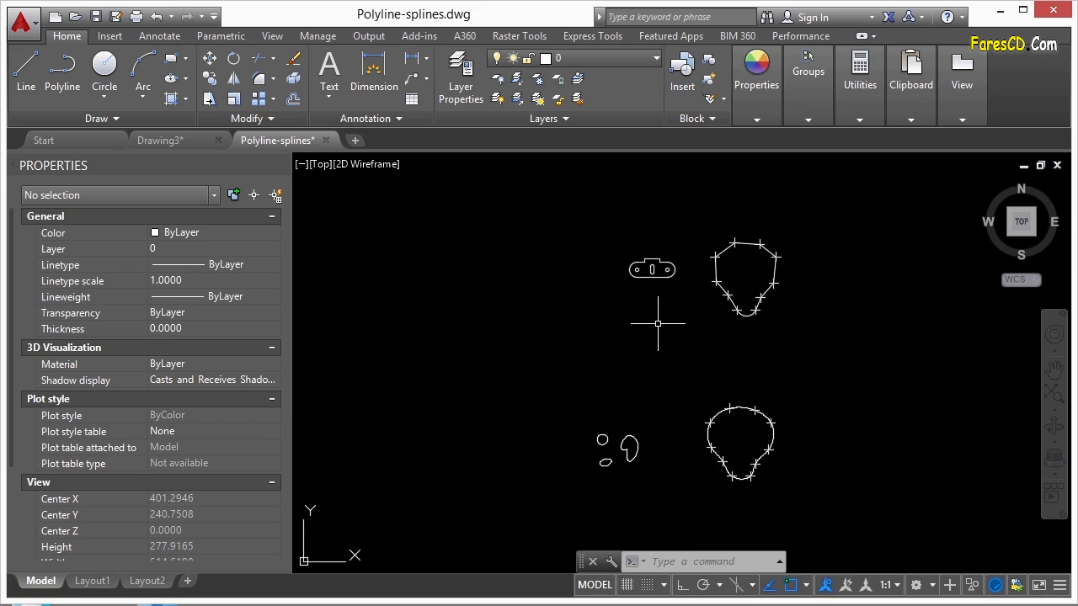
- Select the upper closed polyline and examine the editing options of its vertex grips
scroll(749, 241, up, 4)
click(722, 225)
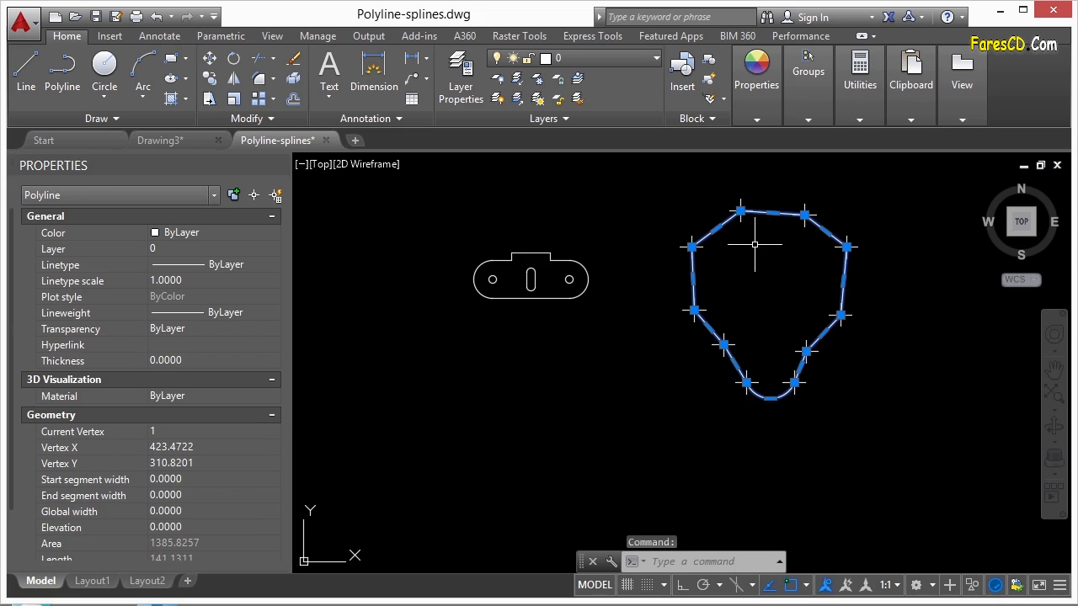
scroll(754, 244, up, 2)
middle_drag(723, 288, 673, 314)
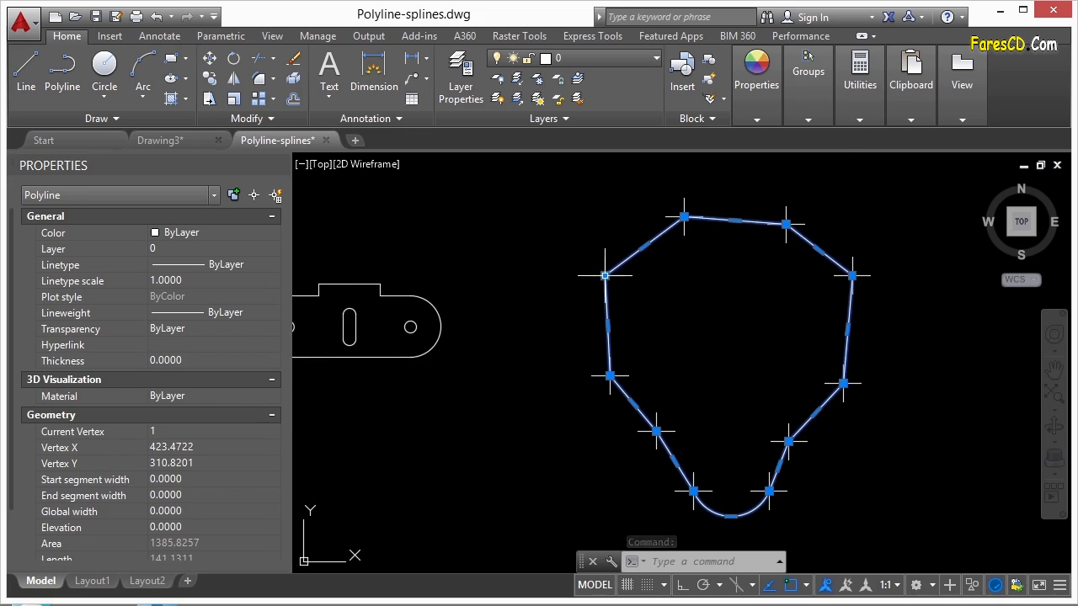
scroll(600, 260, up, 6)
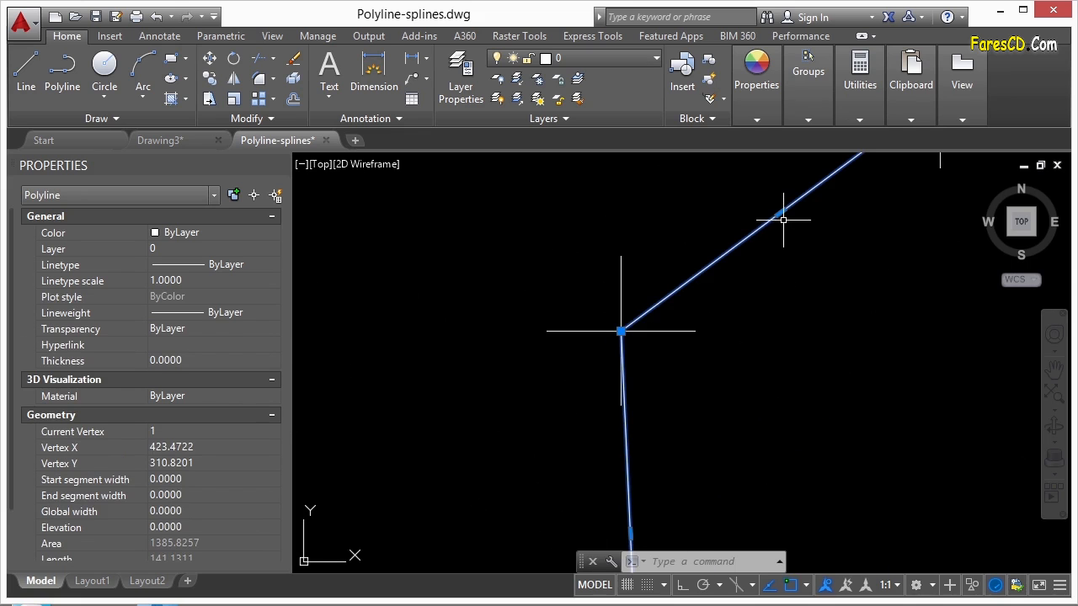
scroll(515, 255, down, 4)
scroll(614, 243, up, 2)
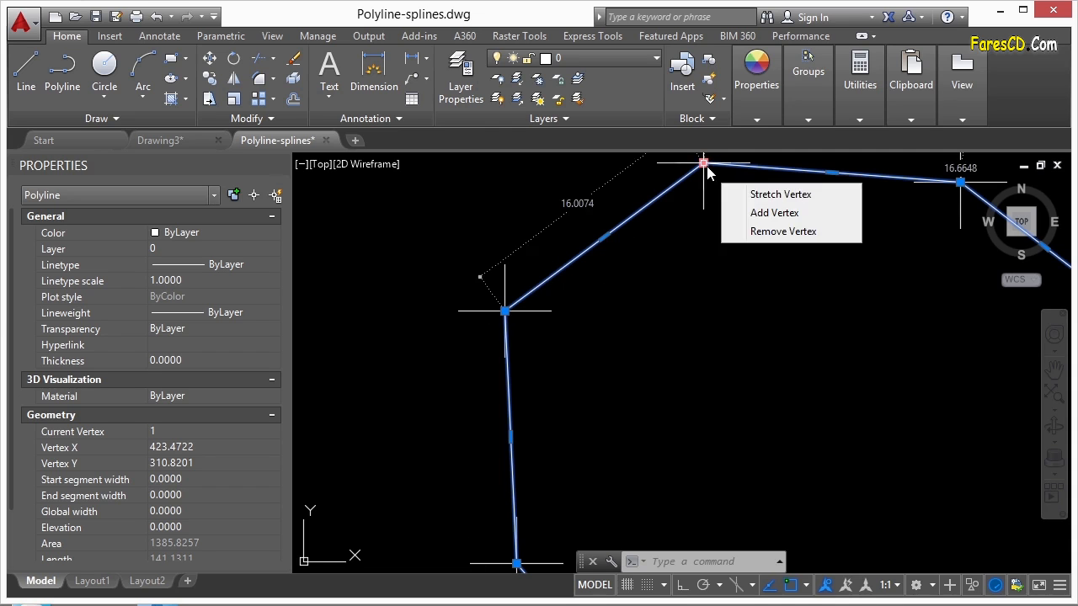
- Stretch the polyline's upper-left segment outward by its midpoint grip, moving it off the two reference points, and deselect the polyline
mouse_move(604, 239)
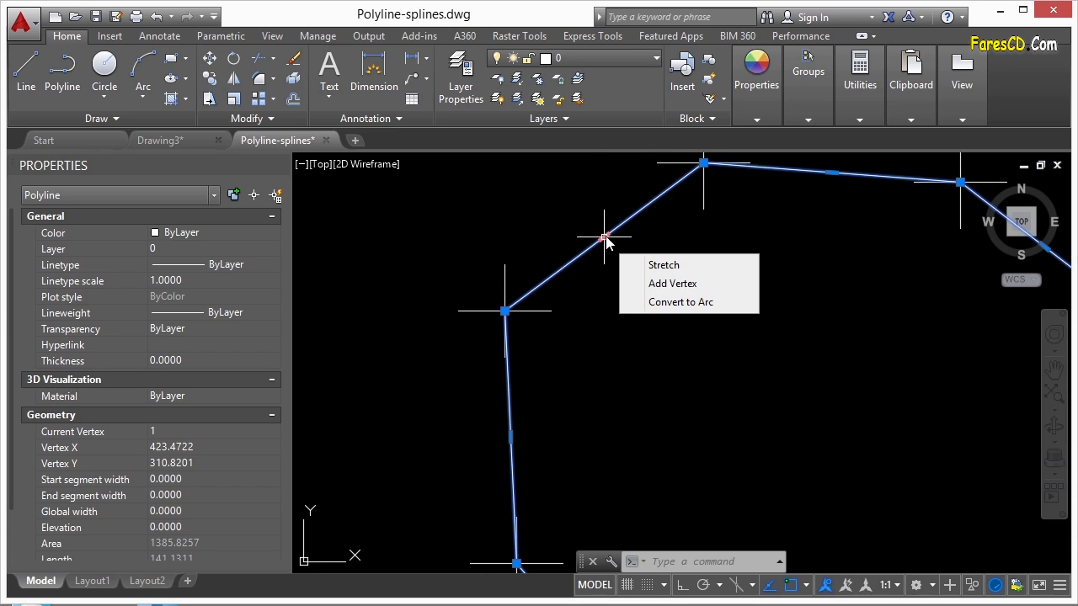
click(664, 264)
scroll(557, 223, down, 3)
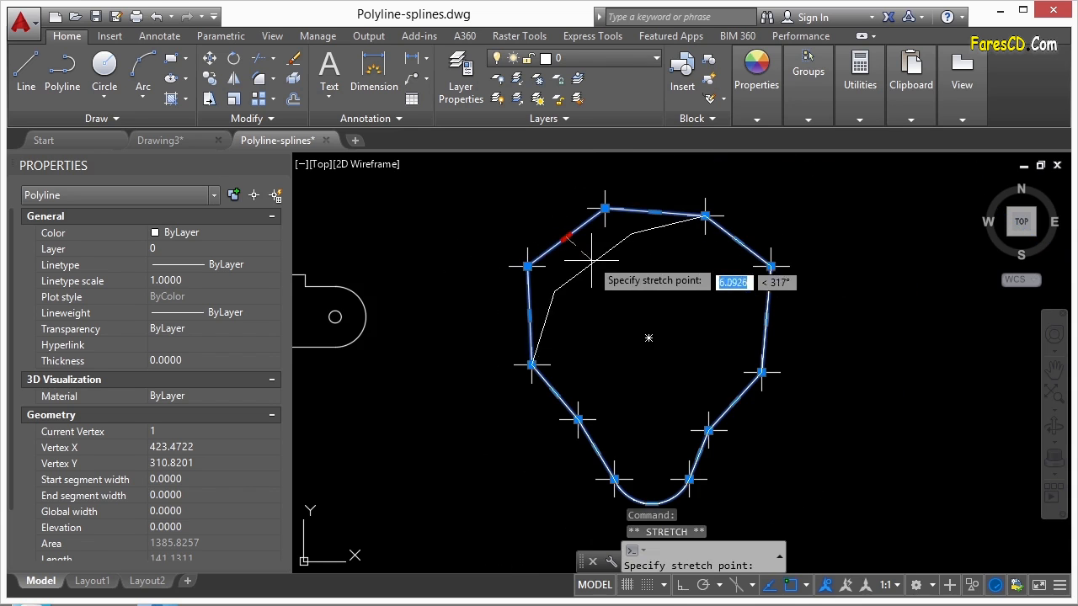
click(528, 211)
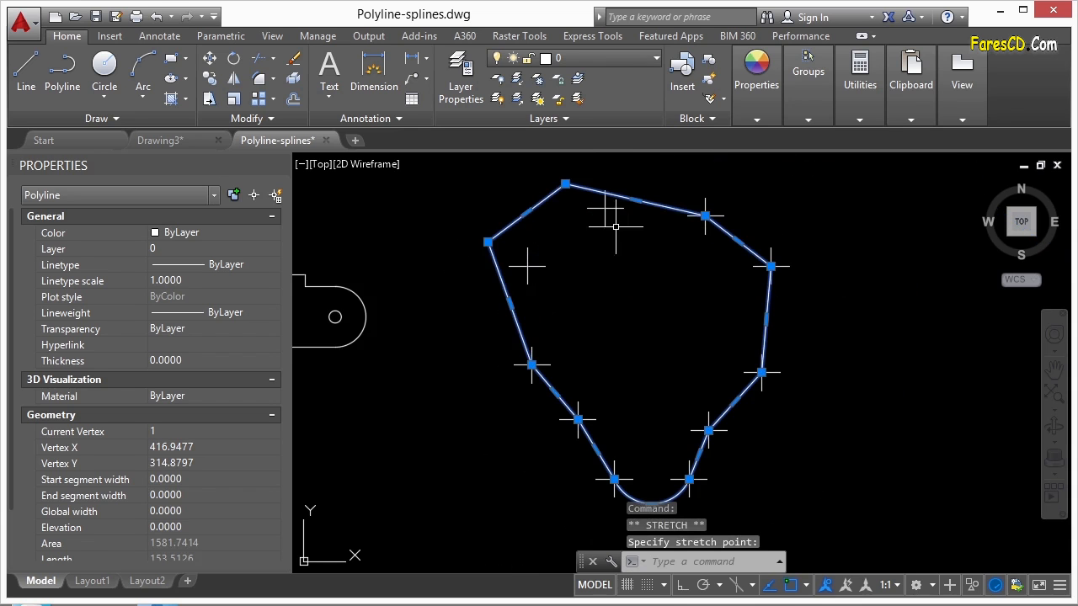
middle_drag(578, 213, 604, 286)
key(Escape)
- Move the polyline's two upper-left vertices farther outward with the Stretch command, using a crossing window around both
text(s)
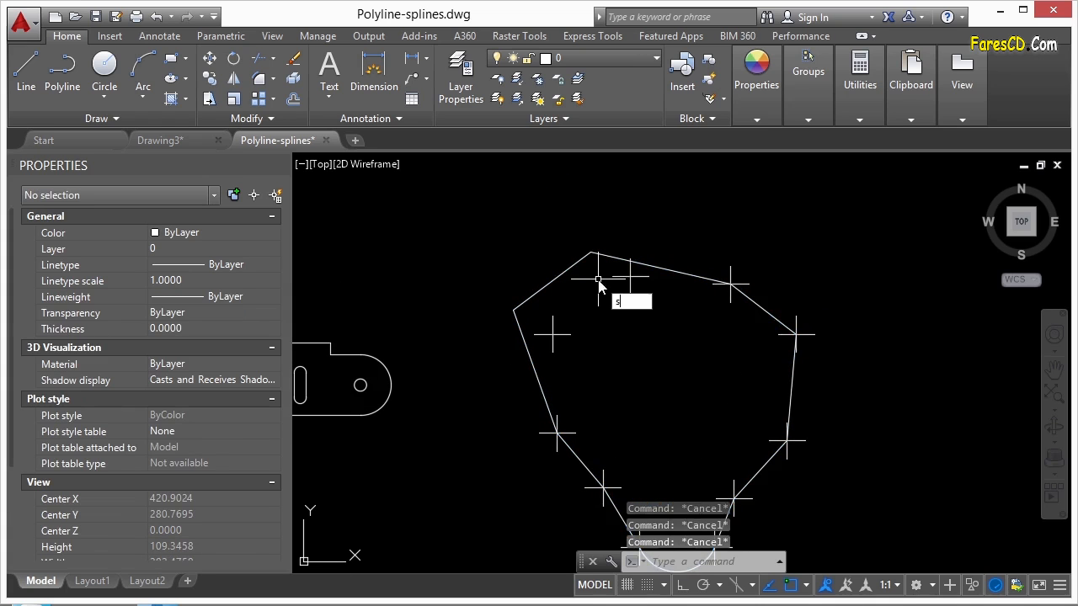
key(Return)
click(604, 224)
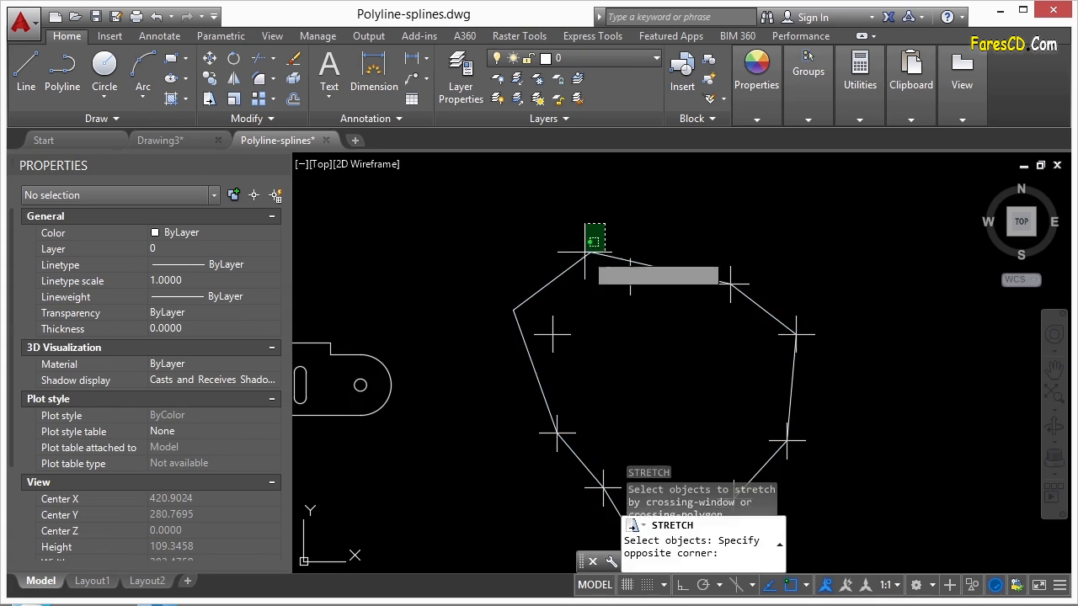
click(484, 309)
key(Return)
click(552, 280)
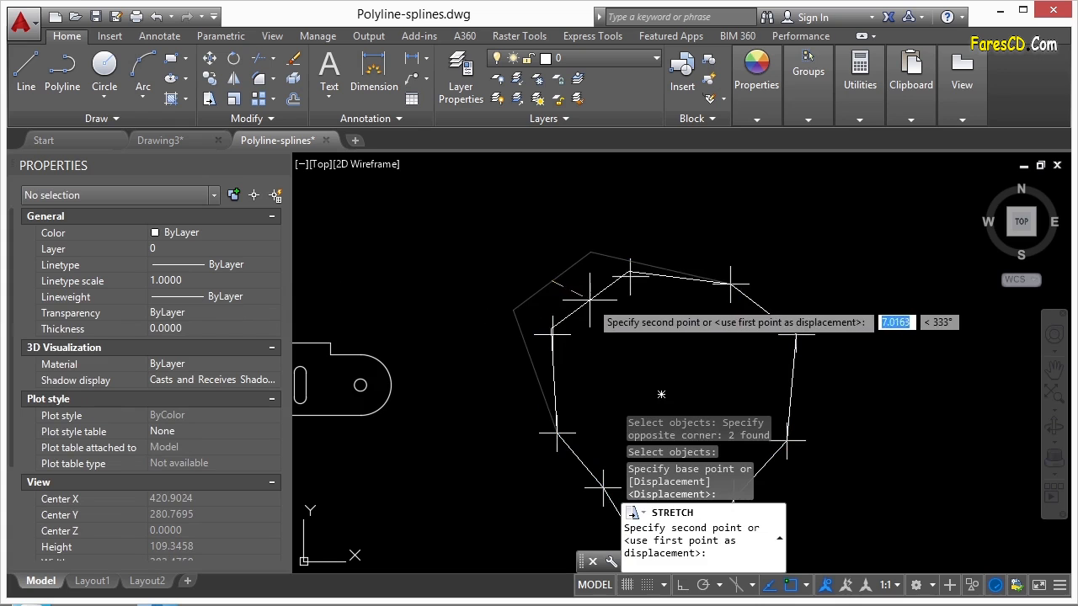
click(549, 261)
- Select the polyline and stretch its two displaced upper-left vertices back onto their reference points
click(549, 261)
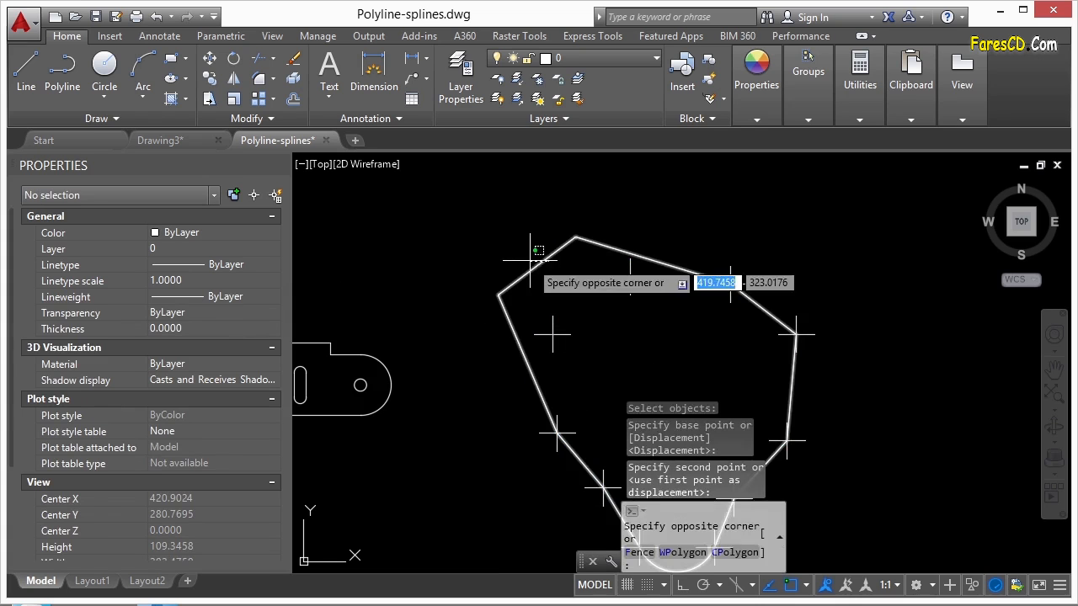
click(548, 264)
click(576, 238)
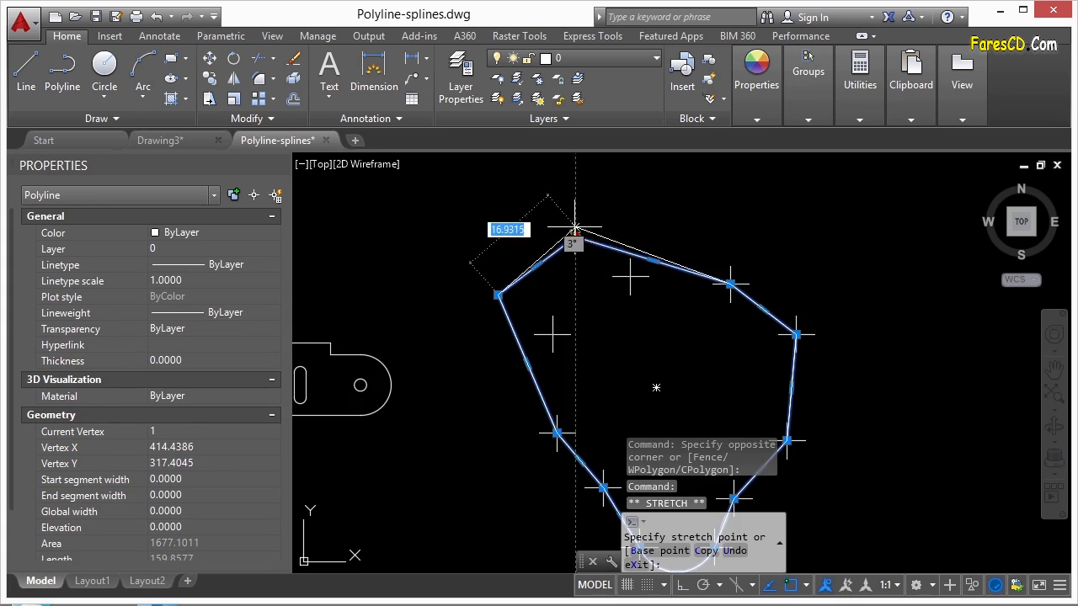
click(630, 276)
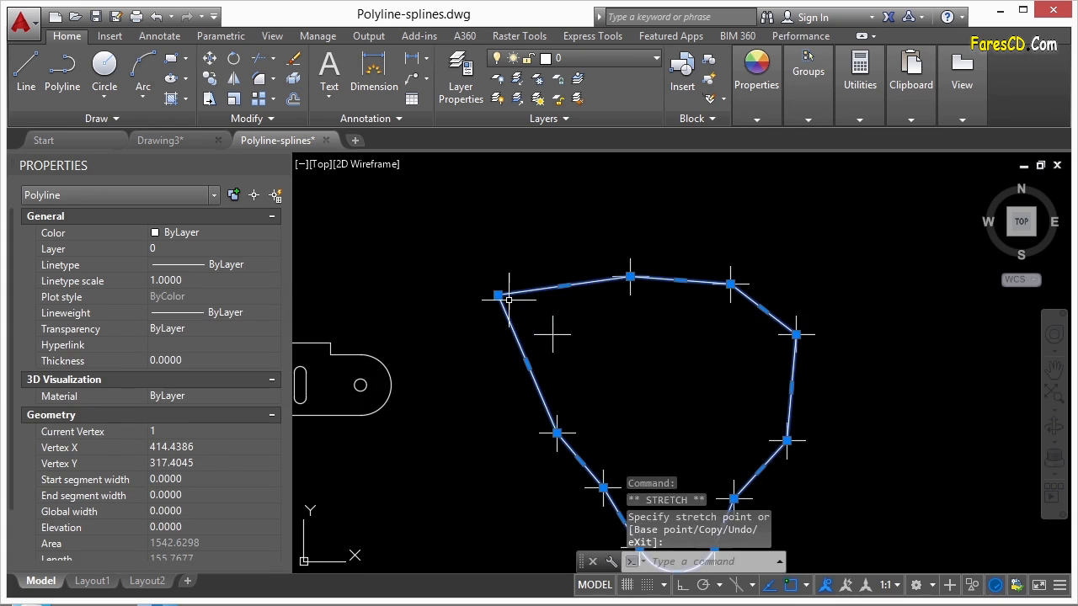
click(552, 334)
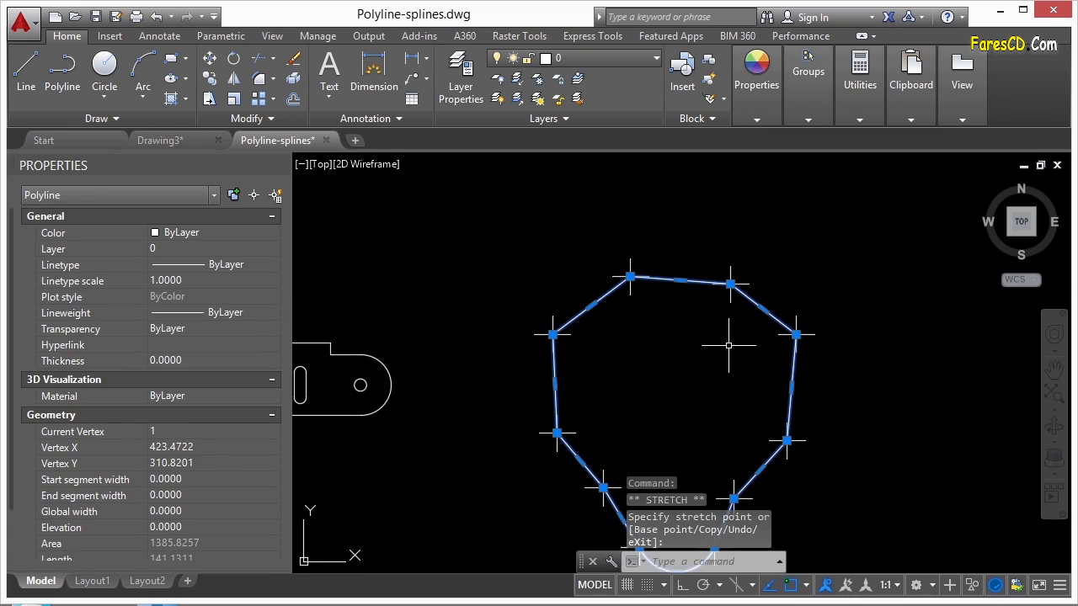
scroll(579, 325, up, 4)
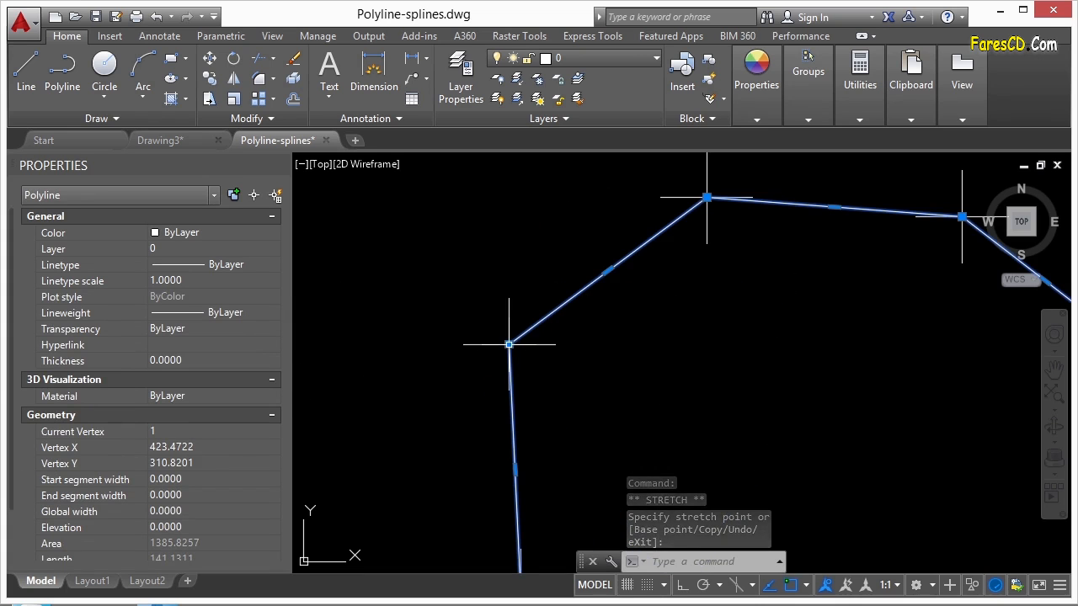
- Add a vertex to the polyline from its far-left upper vertex grip, placing it outside the upper-left segment
mouse_move(511, 347)
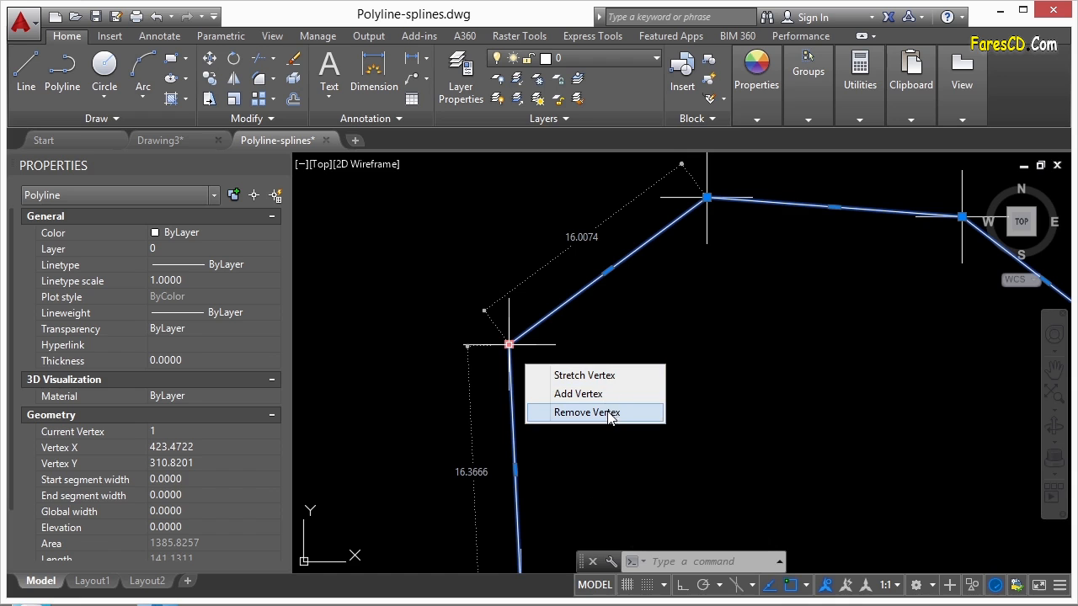
click(586, 395)
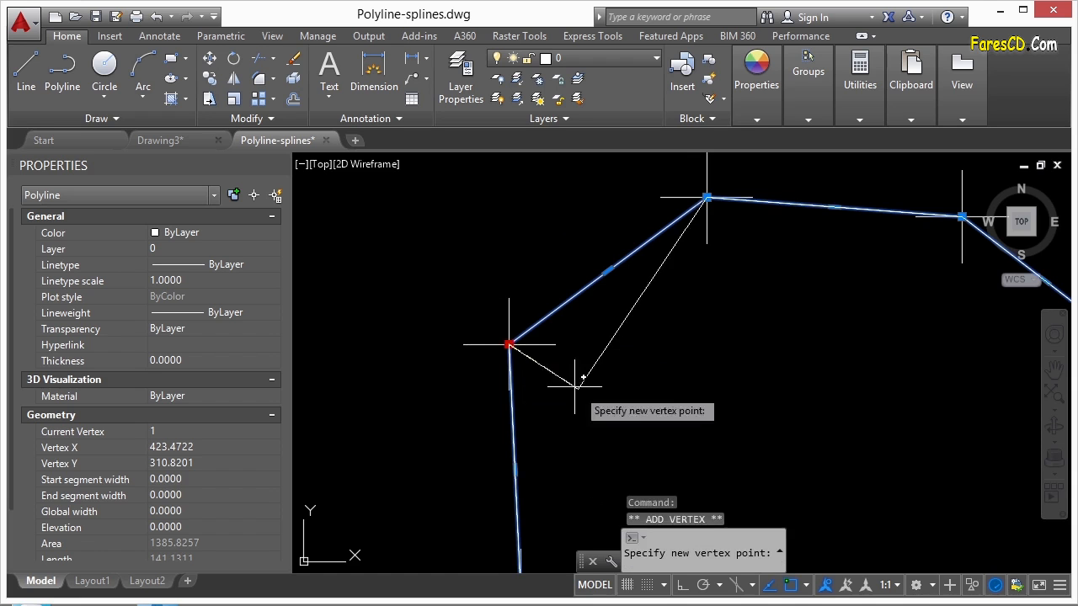
click(522, 215)
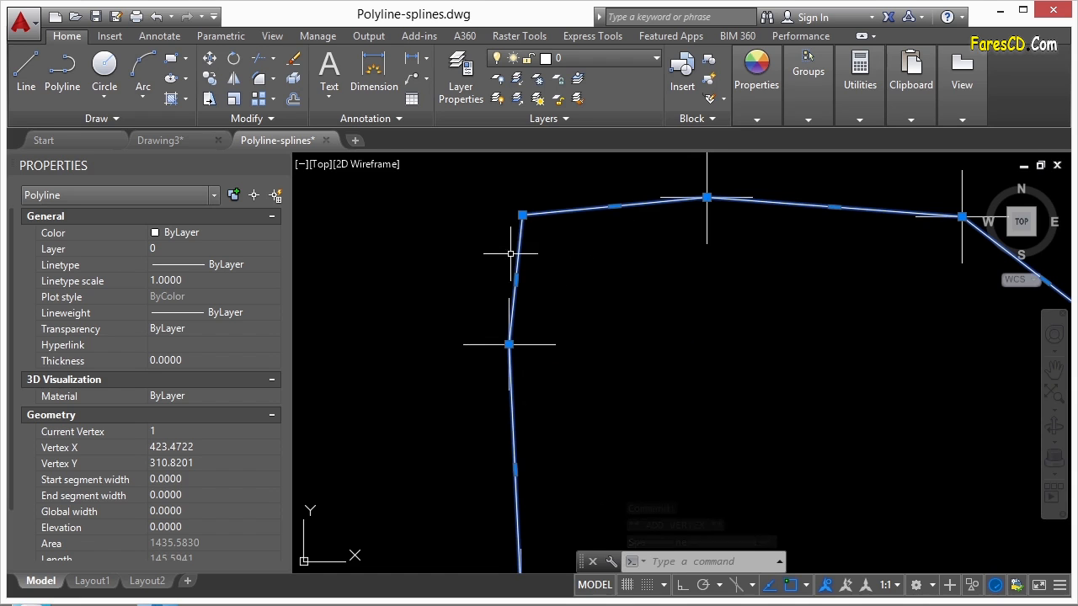
- Stretch the added vertex in close to the original upper-left segment line and remove that vertex
click(523, 216)
click(614, 256)
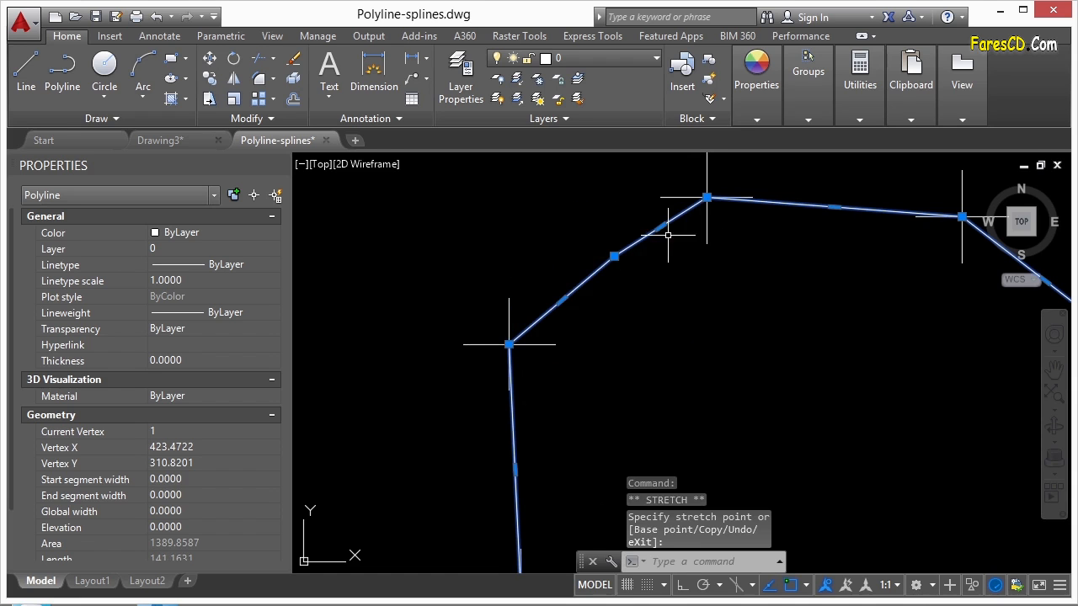
mouse_move(619, 261)
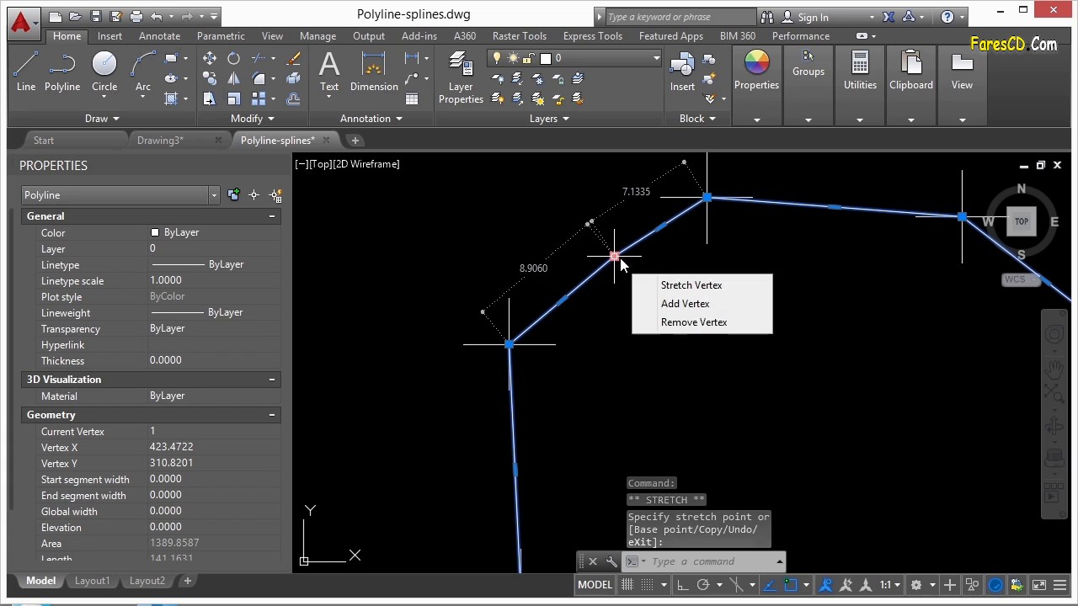
click(694, 323)
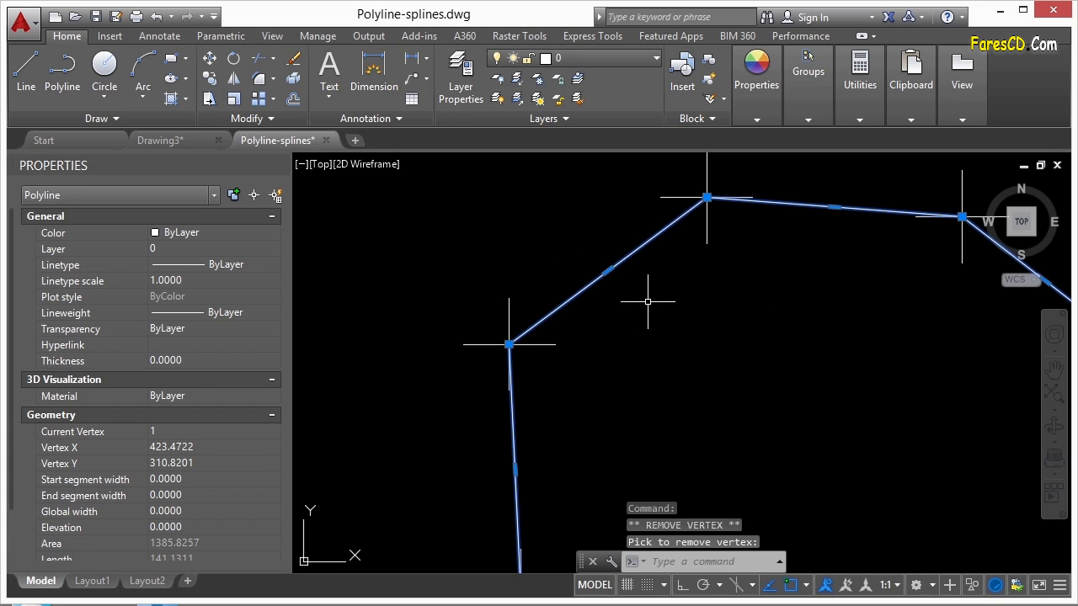
- Add a vertex through the upper-left segment's midpoint grip, placing it inside the polyline
mouse_move(609, 272)
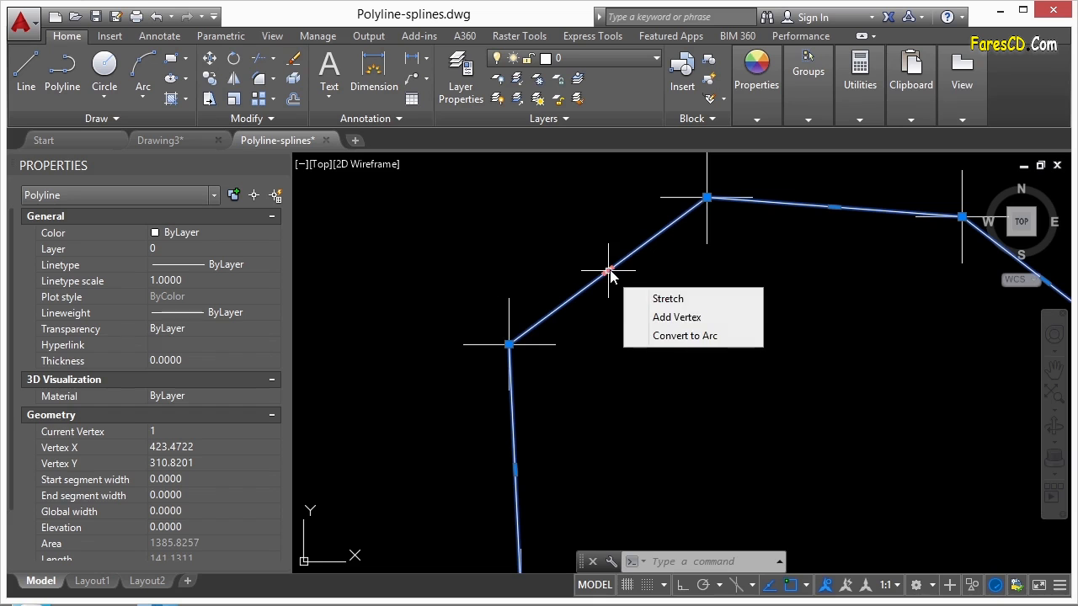
click(689, 325)
click(646, 294)
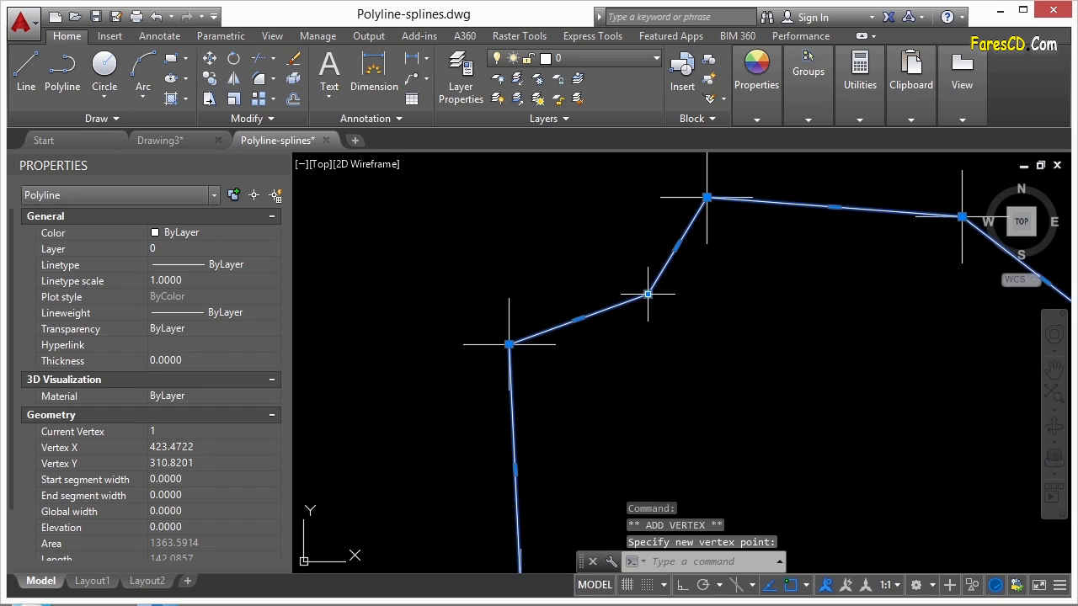
- Stretch the inner vertex to just outside the original segment line and remove that vertex
mouse_move(648, 296)
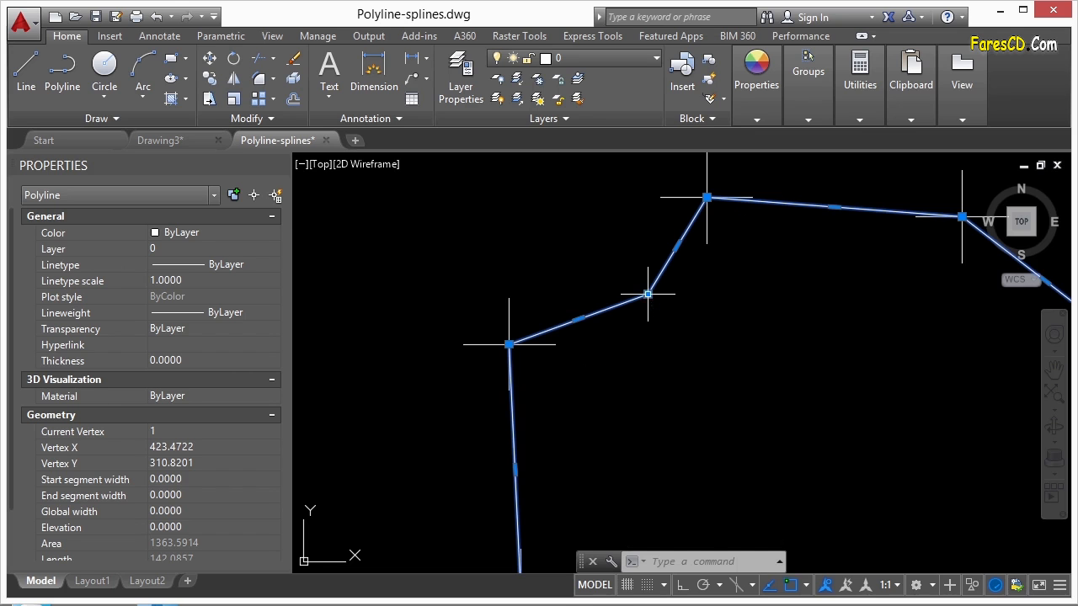
click(648, 294)
click(619, 239)
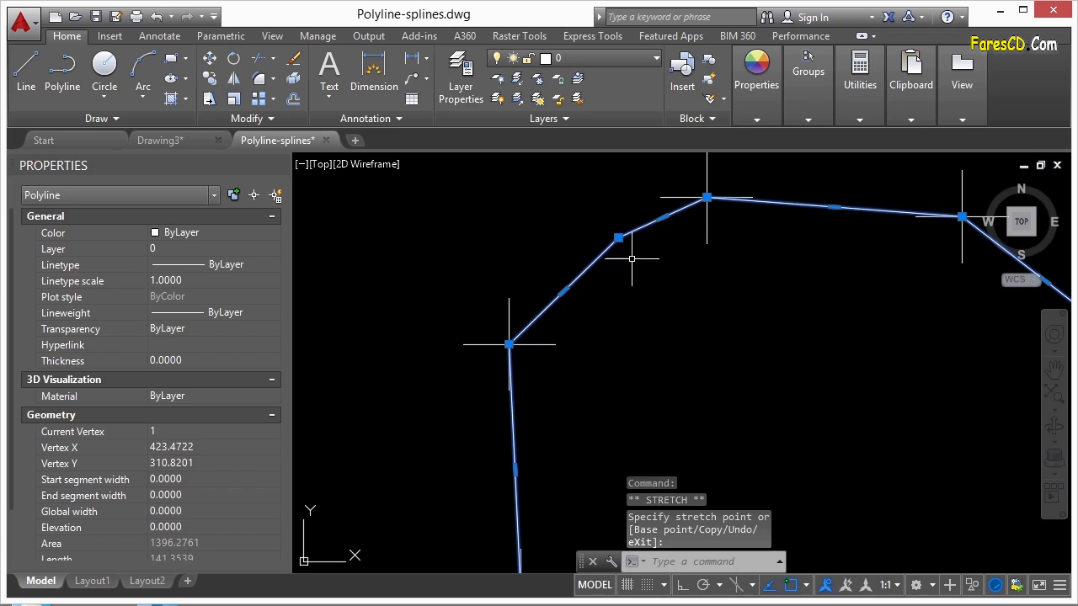
mouse_move(621, 240)
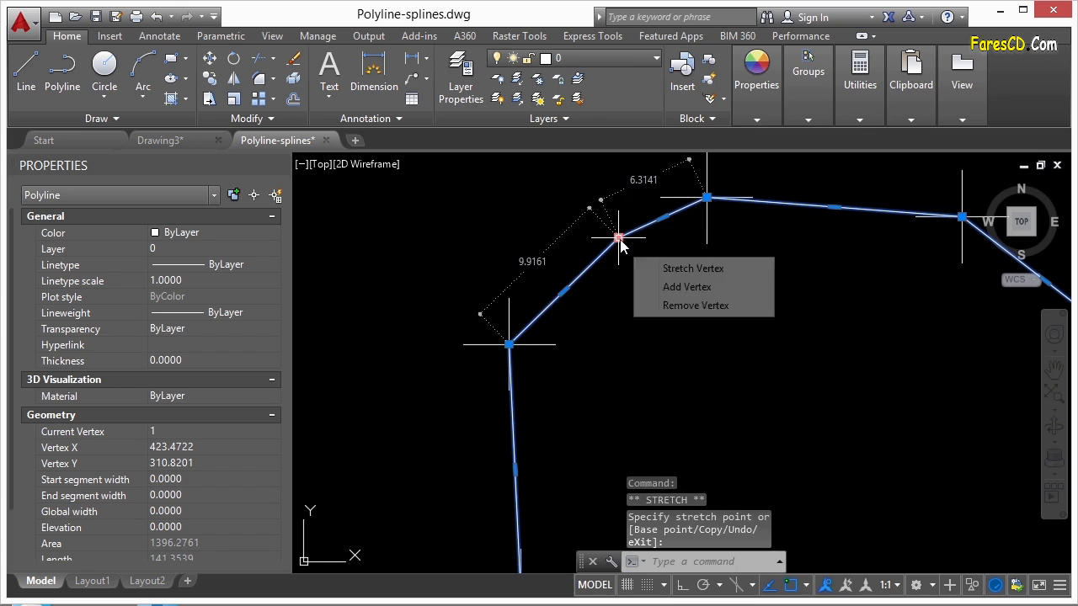
click(677, 307)
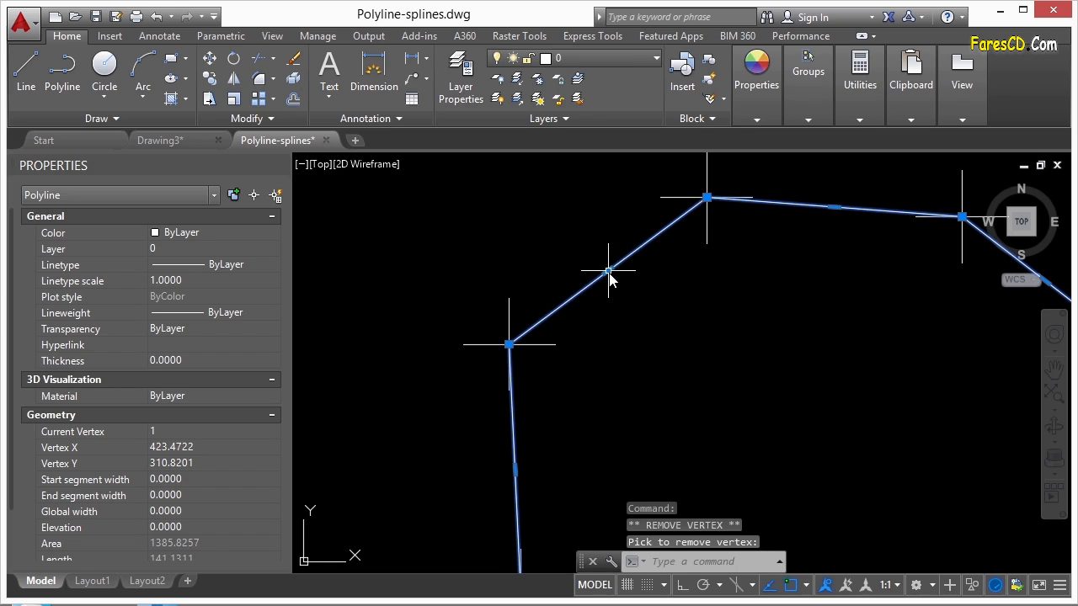
- Convert the polyline's upper-left segment to an arc bulging outward, using its midpoint grip
mouse_move(609, 273)
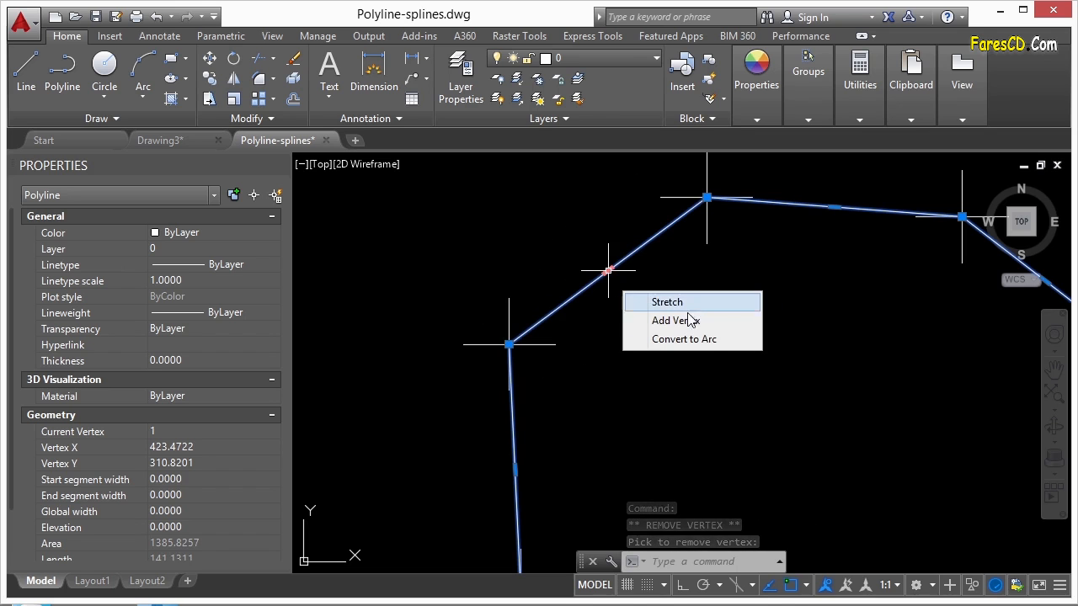
click(712, 339)
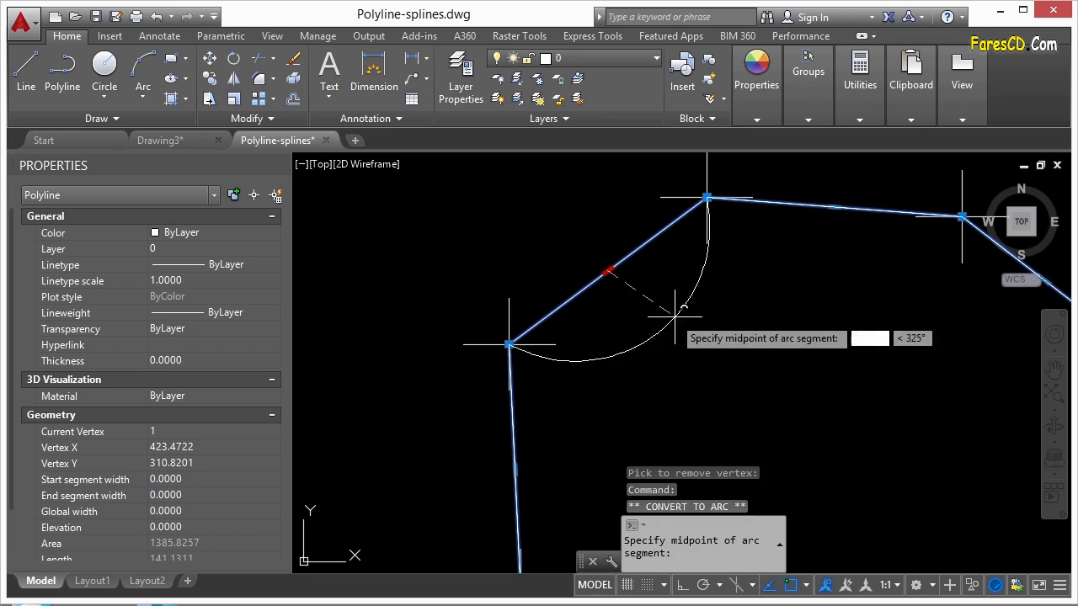
click(545, 230)
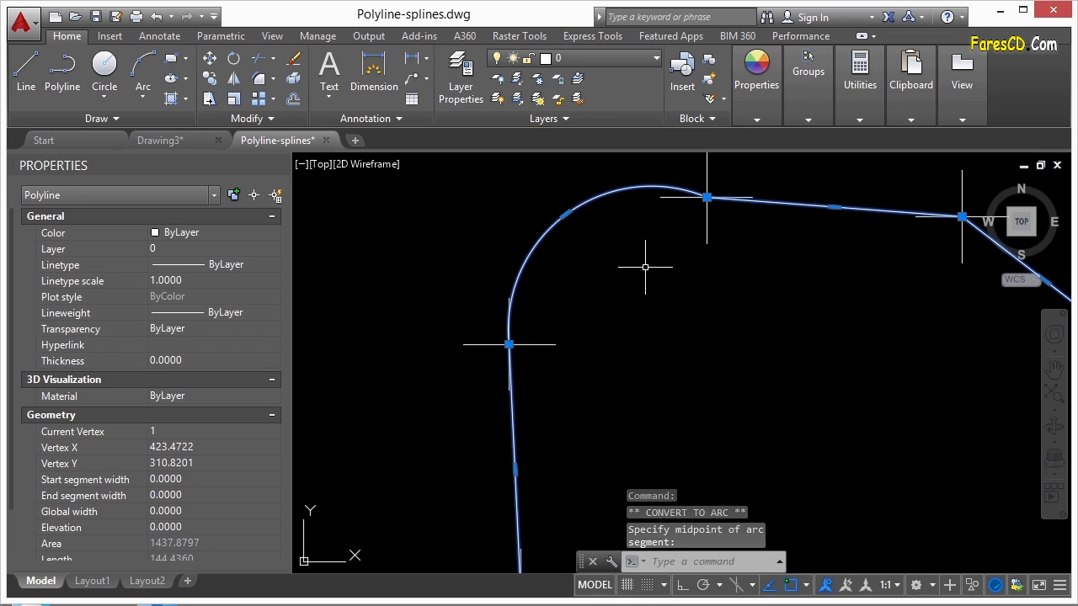
key(Escape)
click(707, 197)
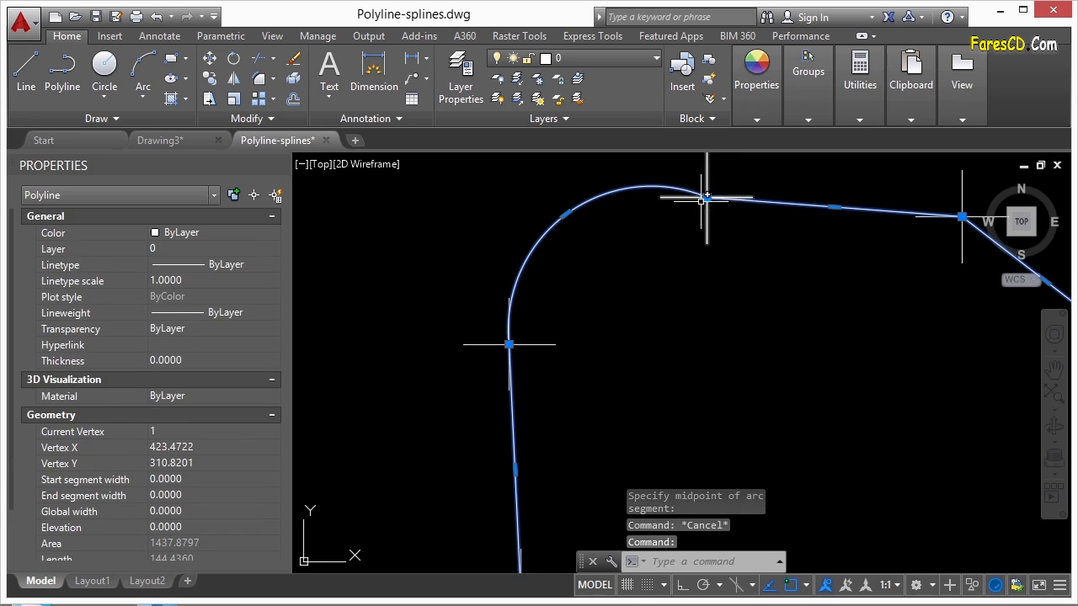
- Add a vertex through the arc's midpoint grip, placing it inside the curve to split it into two arcs
mouse_move(567, 214)
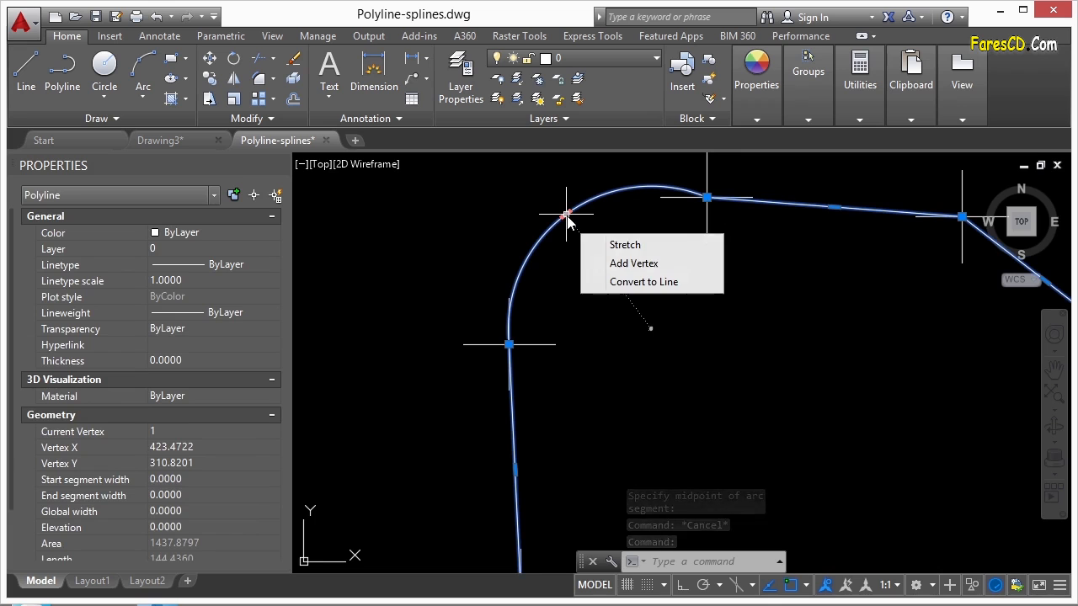
click(628, 266)
click(598, 262)
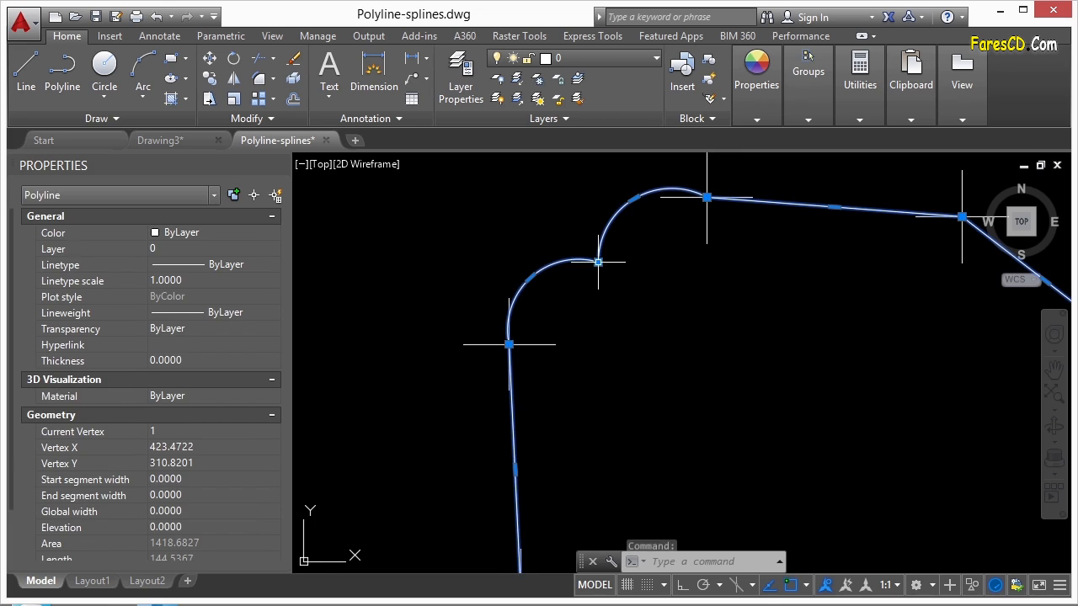
- Convert both upper-left arc segments to straight lines using their midpoint grips
mouse_move(534, 280)
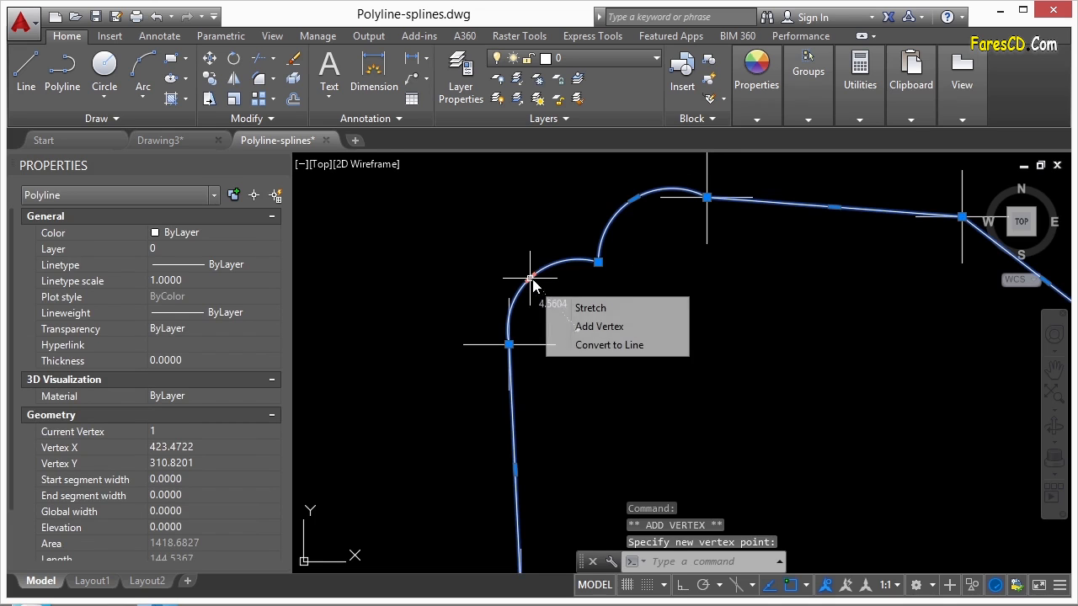
click(590, 344)
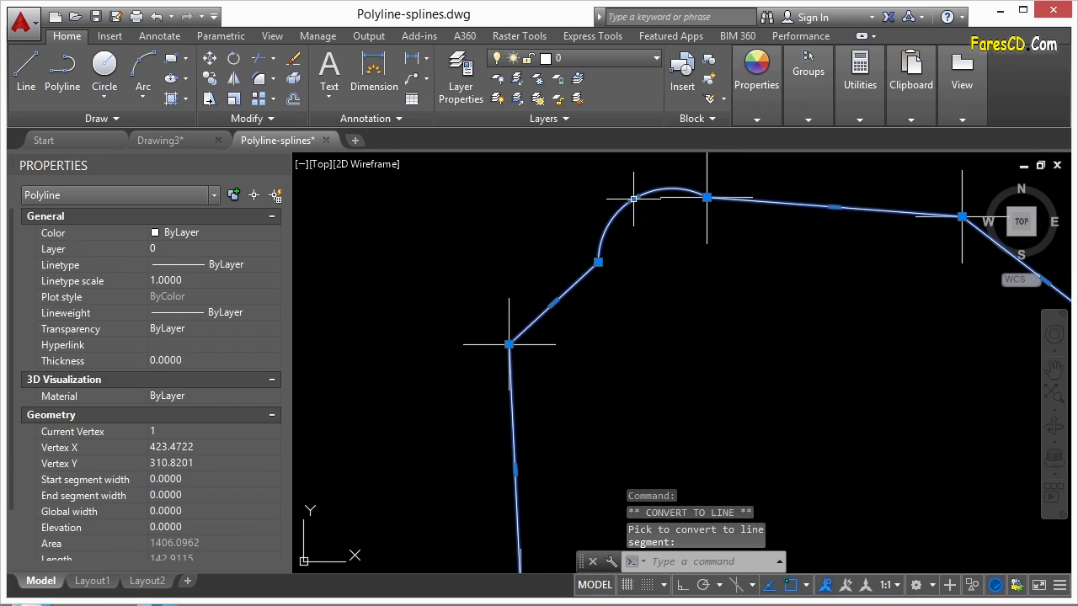
mouse_move(634, 198)
click(696, 264)
- Remove the vertex between the two upper-left line segments and deselect the polyline
mouse_move(598, 264)
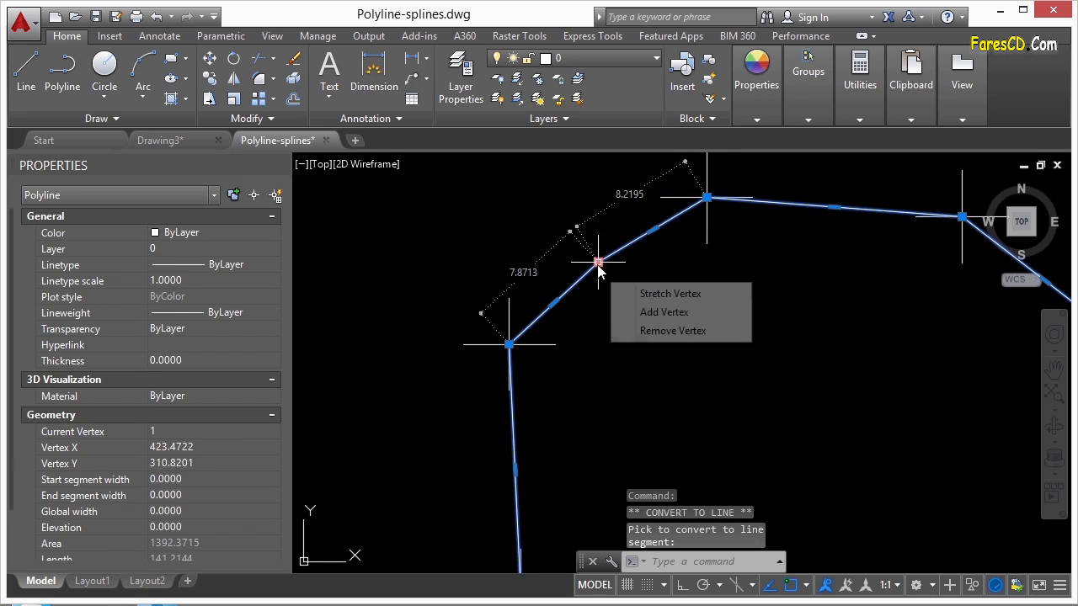
click(669, 330)
key(Escape)
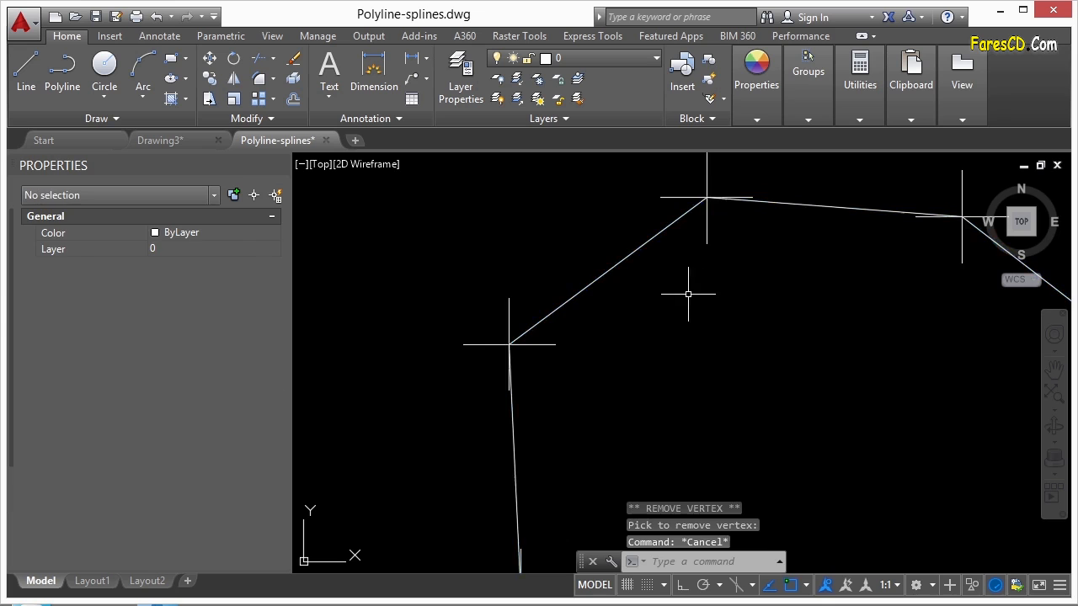
scroll(559, 240, down, 4)
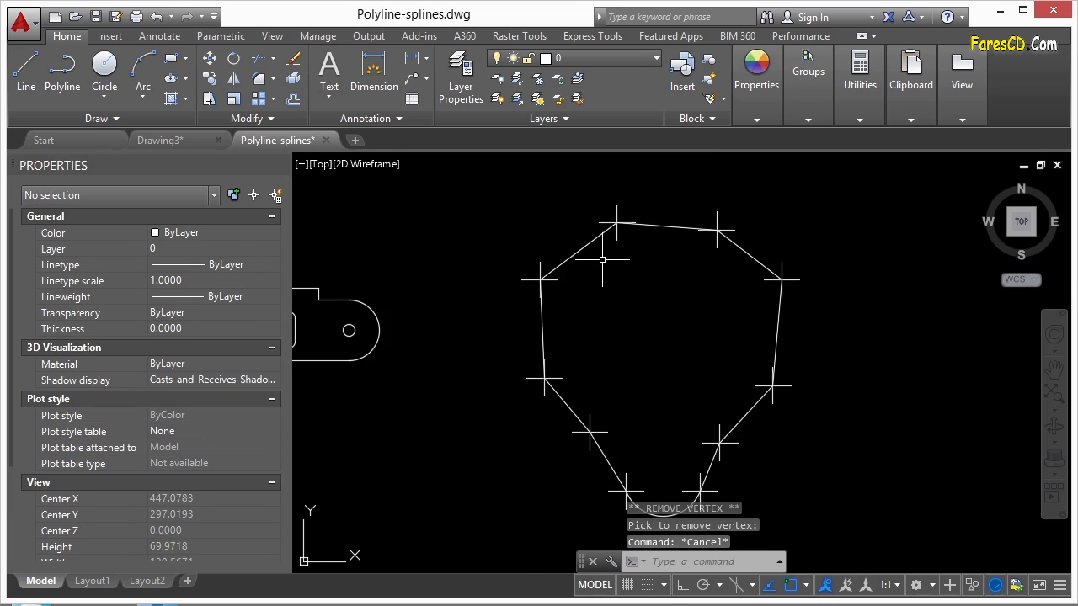
click(596, 242)
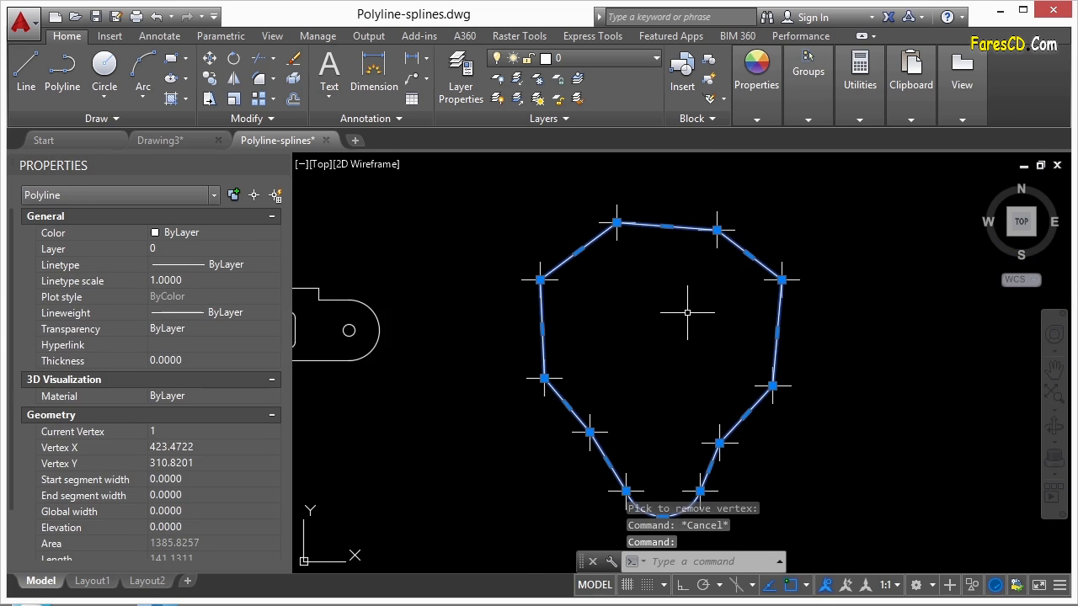
key(Escape)
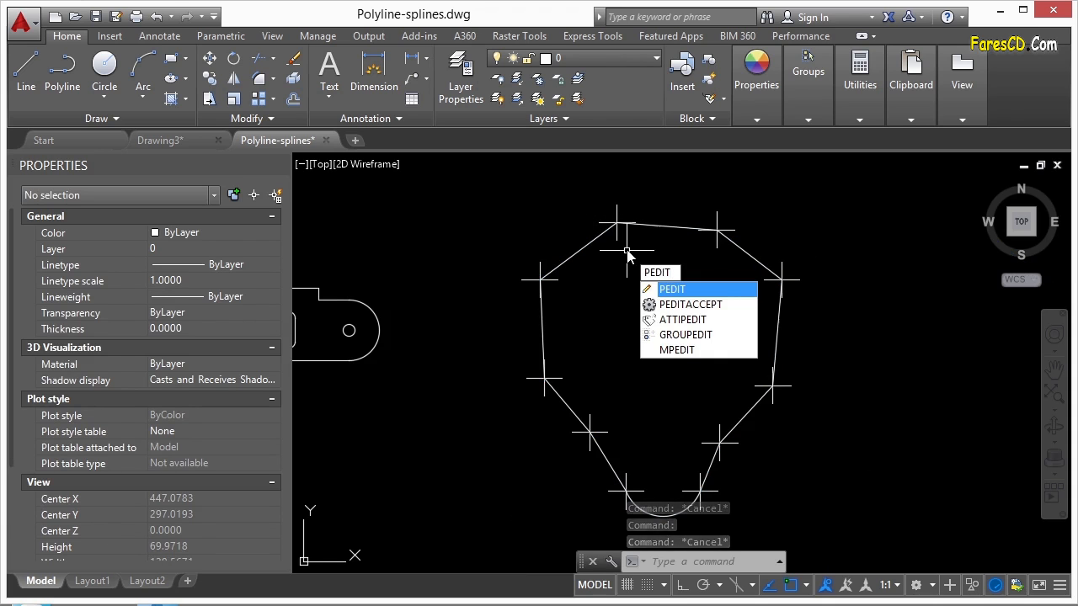
key(Return)
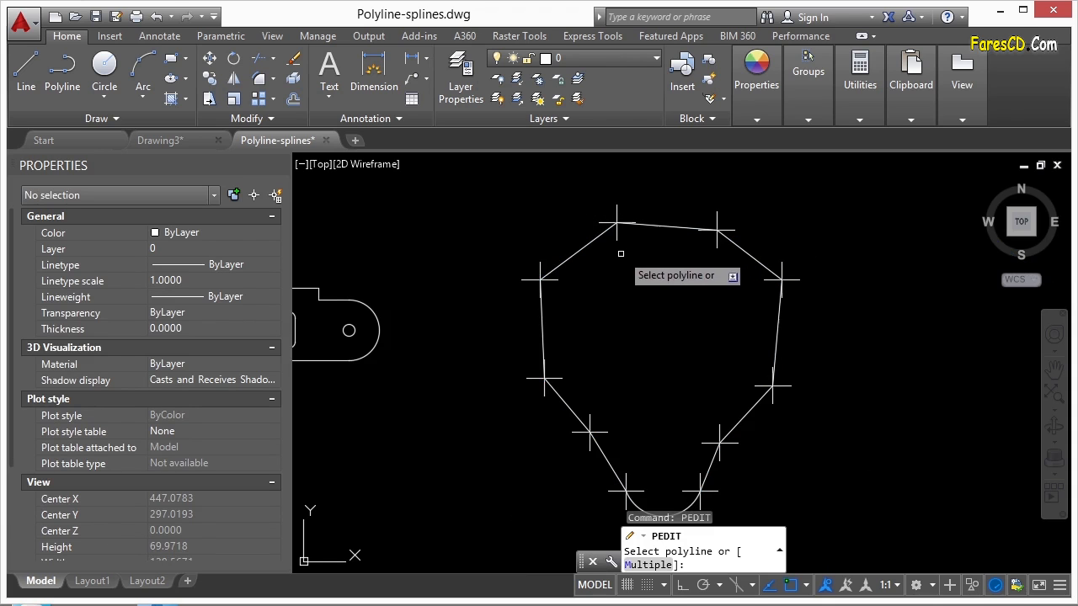
scroll(682, 272, down, 1)
click(623, 258)
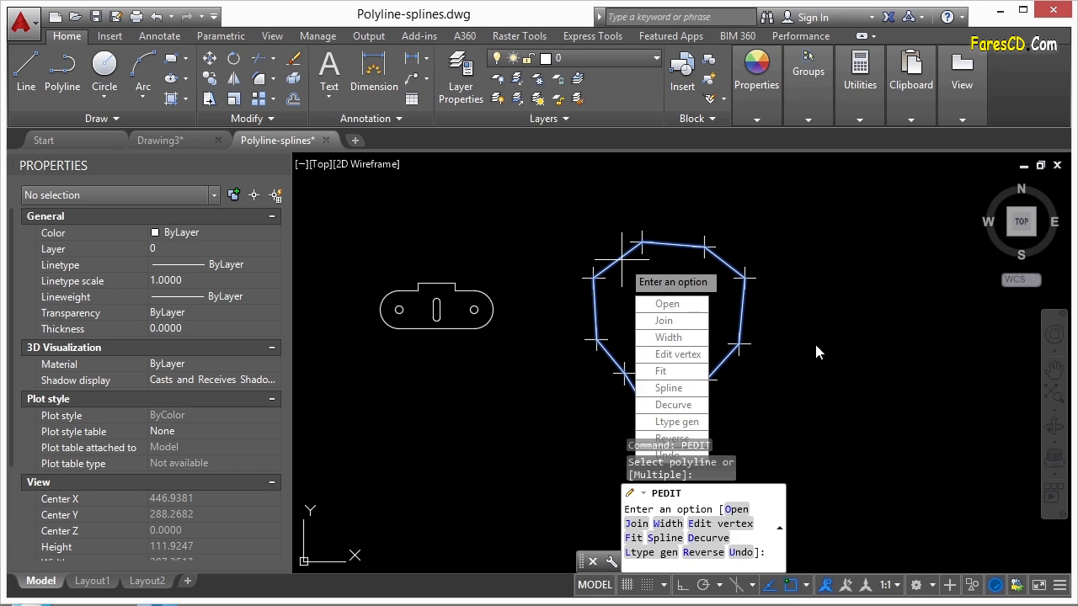
key(Escape)
- Edit the closed polyline with PEDIT, opening it and closing it again
middle_drag(729, 278, 574, 256)
key(Return)
click(456, 242)
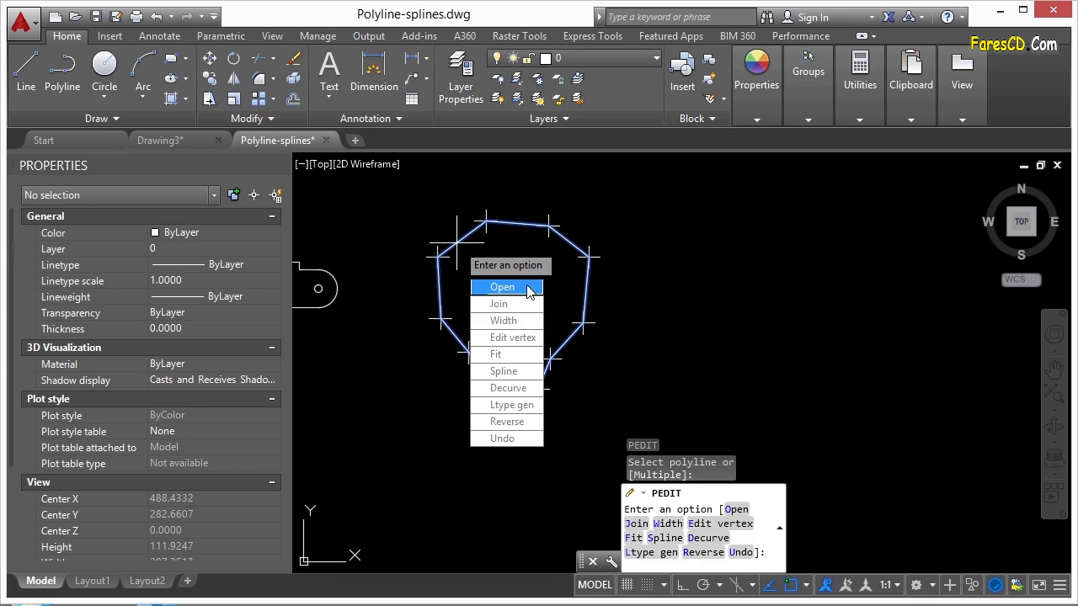
click(527, 288)
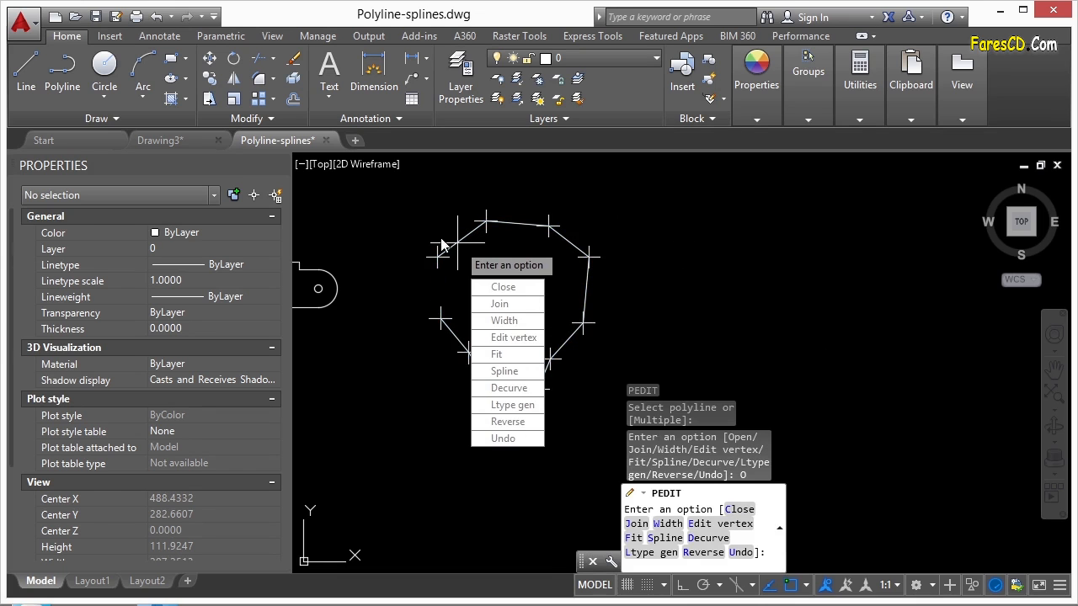
click(503, 287)
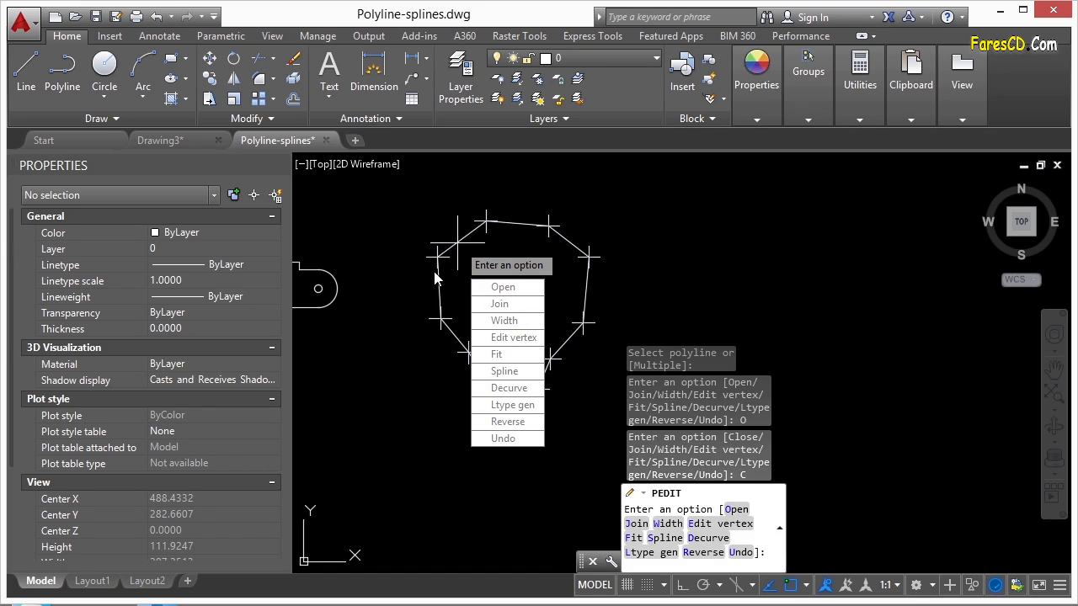
- Set the width of all polyline segments to 5
click(508, 323)
text(5)
key(Return)
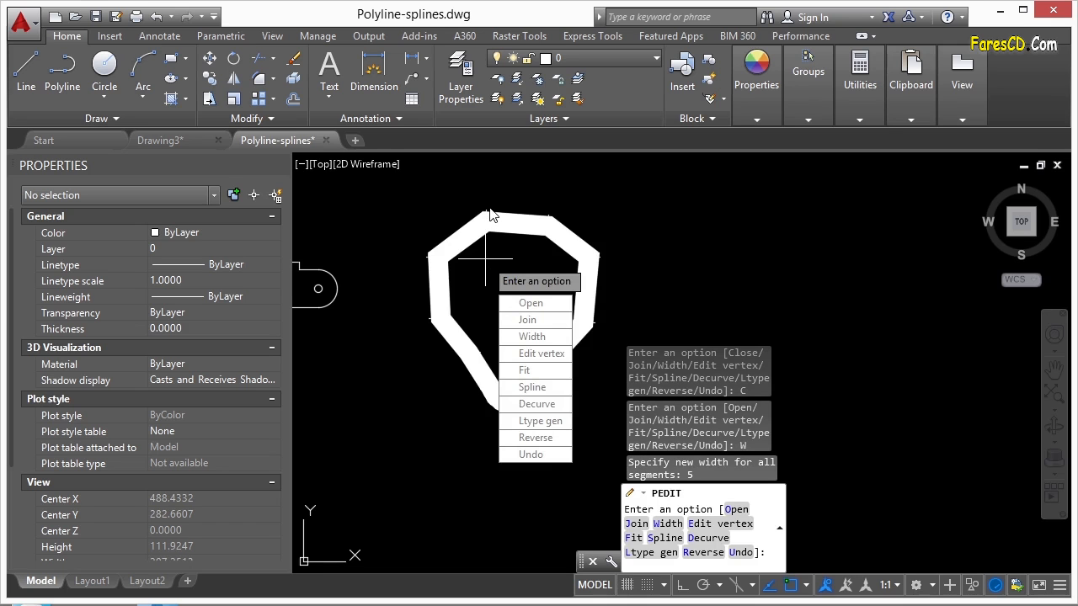
- Set the width of all polyline segments to 0 and smooth the polyline with the Fit option
click(531, 336)
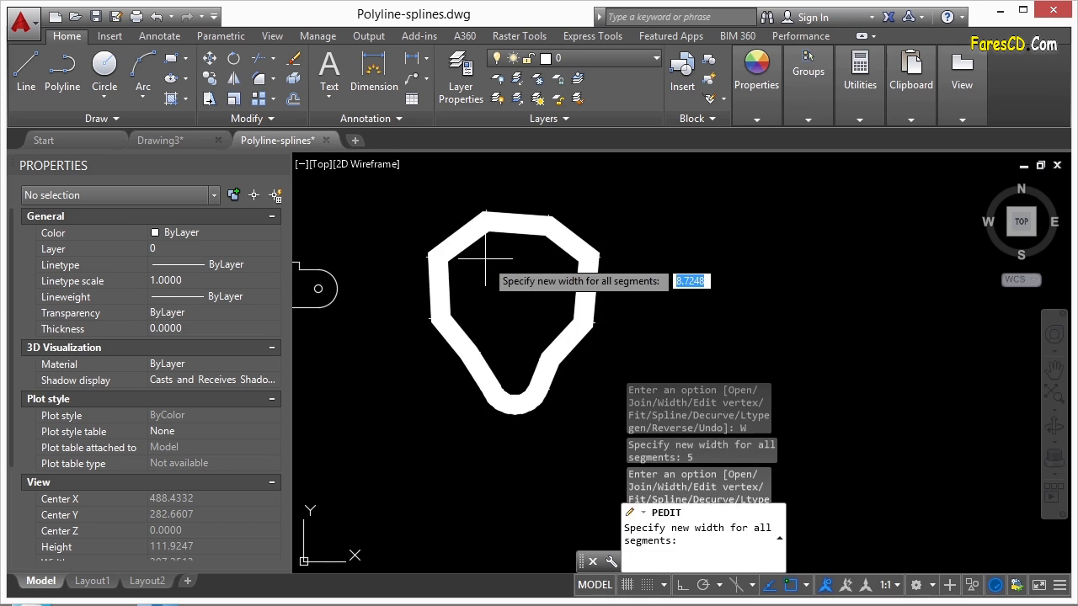
text(0)
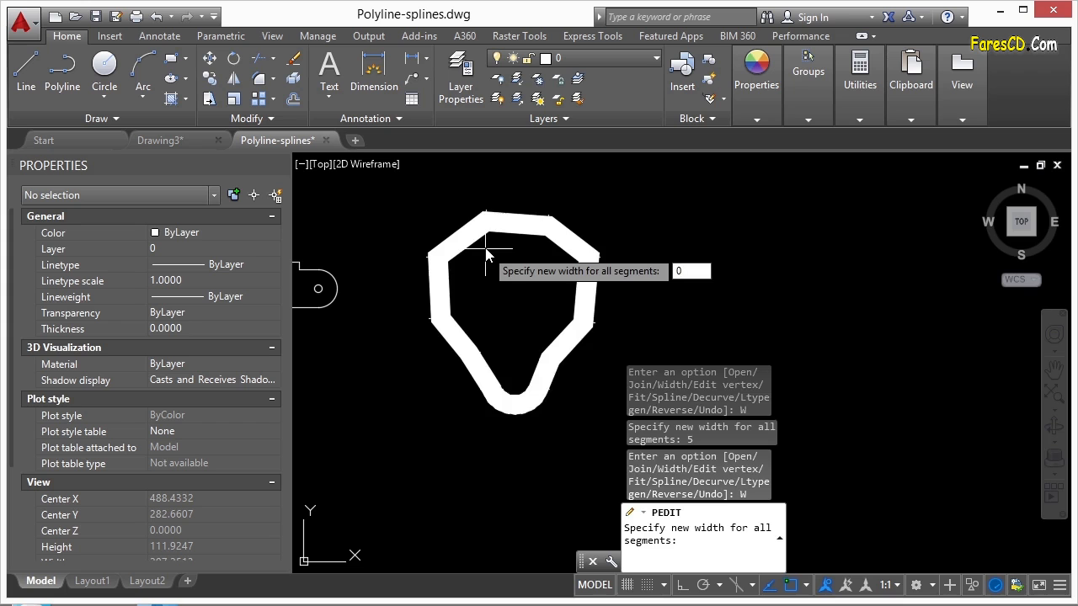
key(Return)
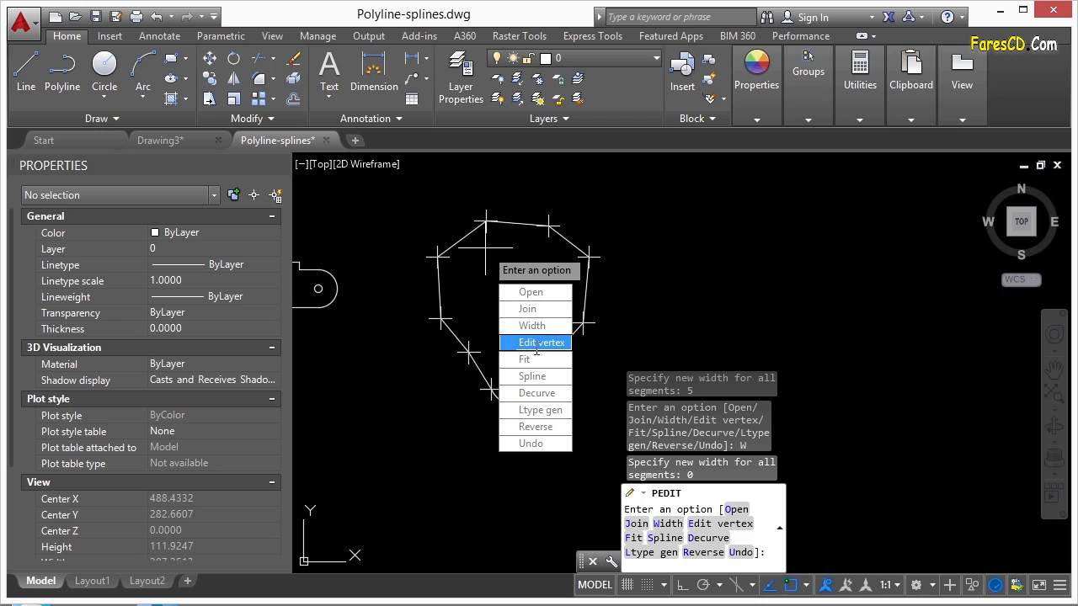
click(543, 361)
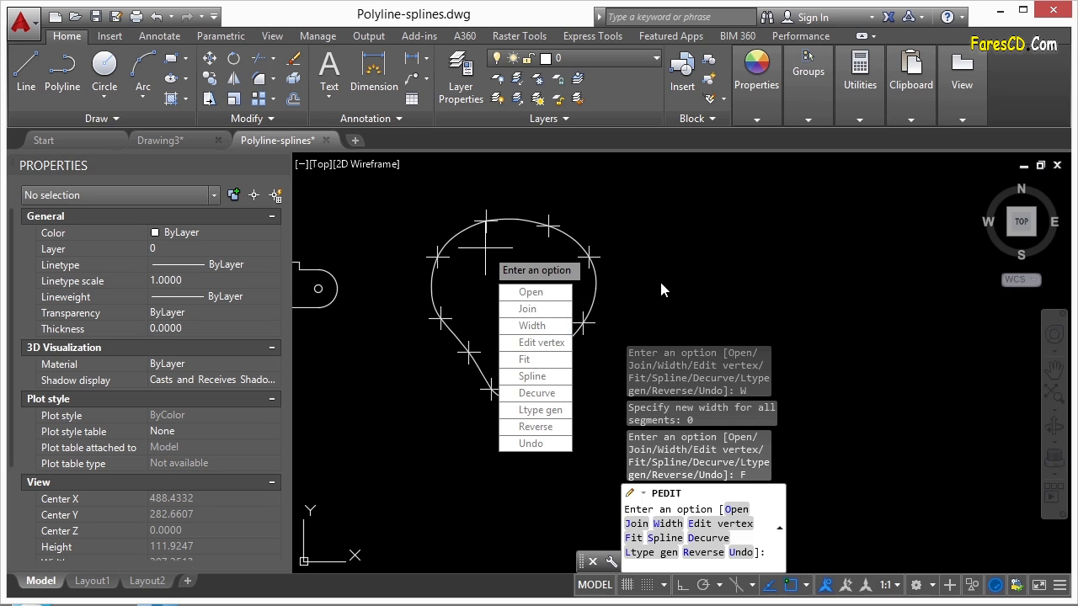
- Leave PEDIT and inspect the grips of the curve-fitted polyline
key(Escape)
click(590, 248)
scroll(497, 215, up, 4)
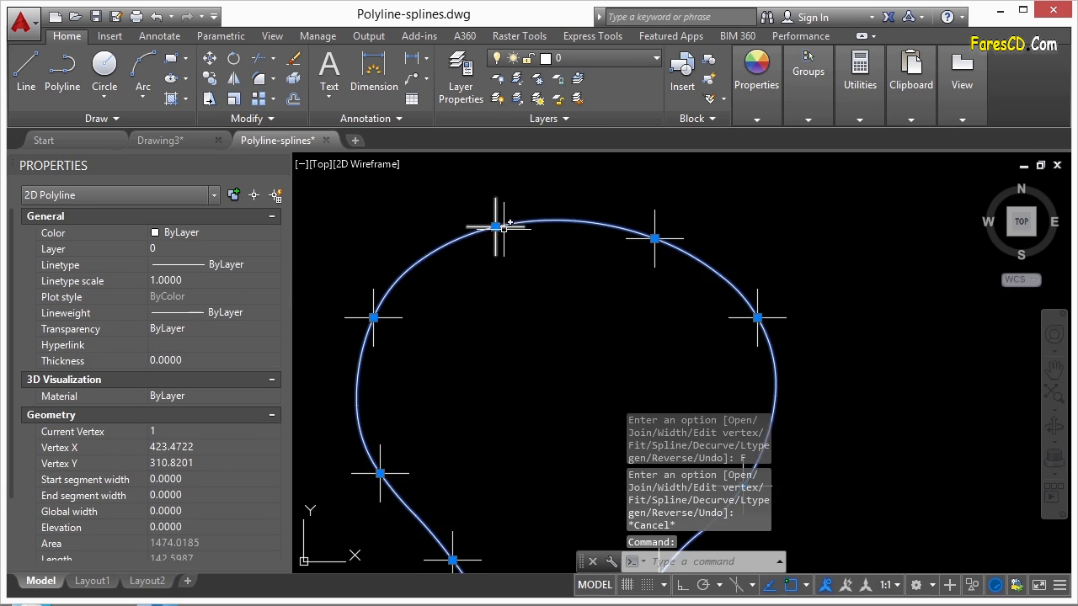
scroll(484, 253, down, 2)
key(Escape)
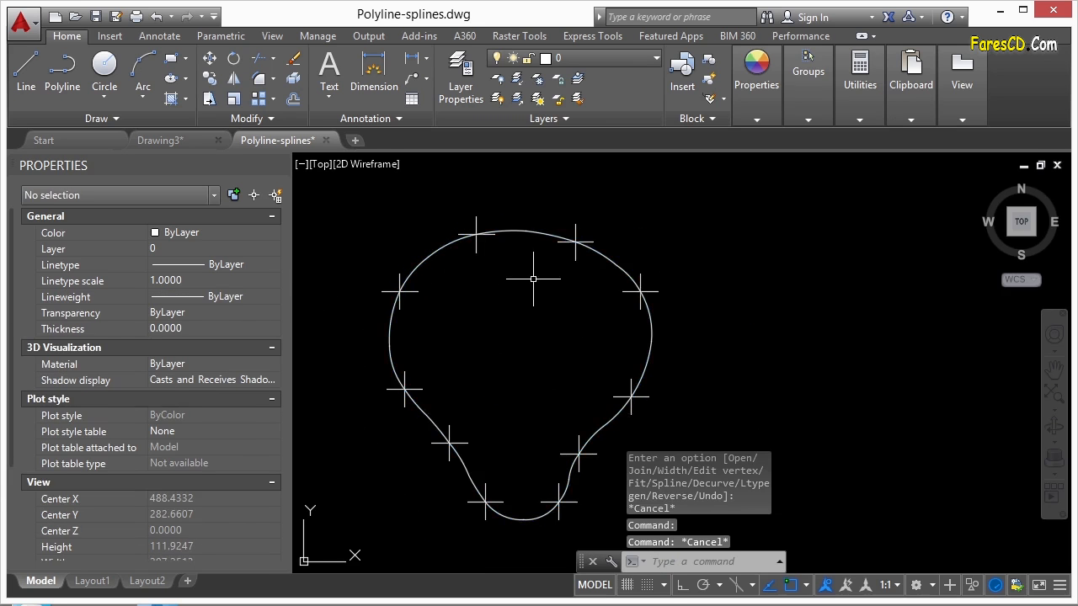
scroll(527, 269, down, 2)
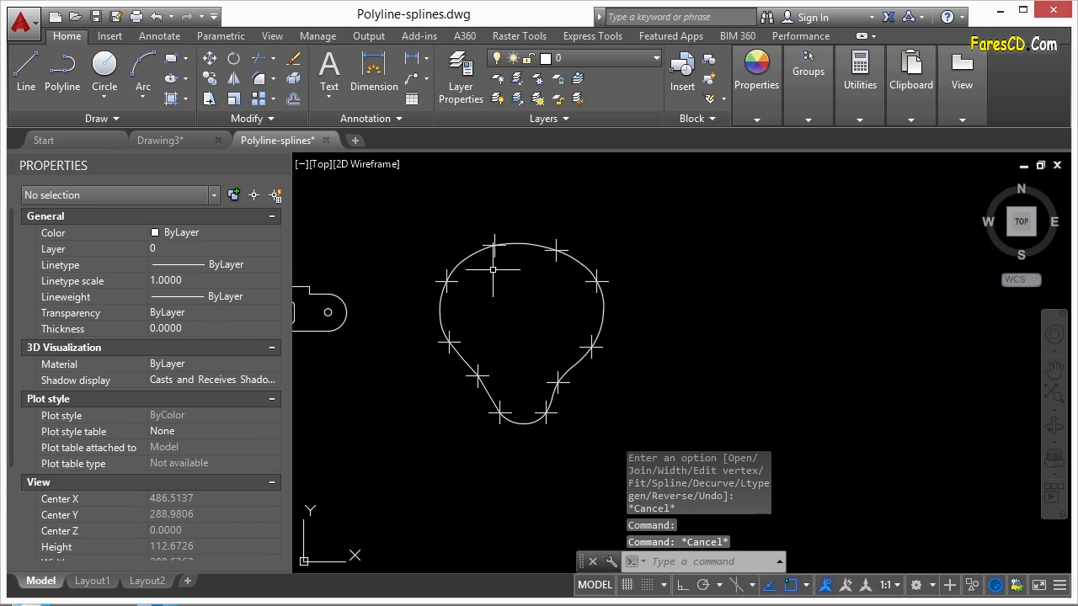
- Remove the curve fitting from the closed polyline with PEDIT's Decurve option
text(PEDIT)
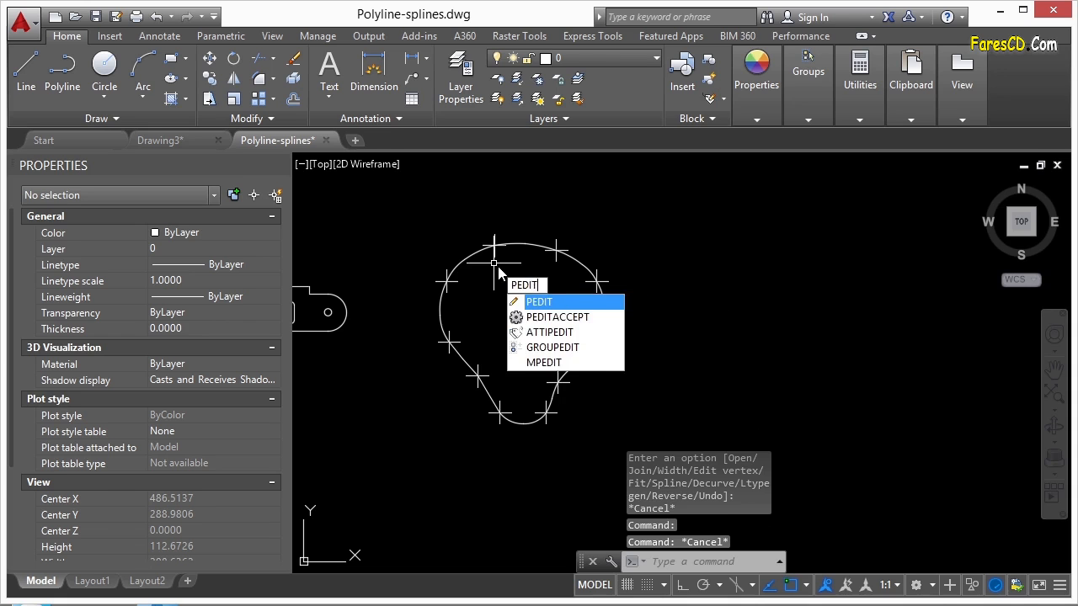
key(Return)
click(472, 255)
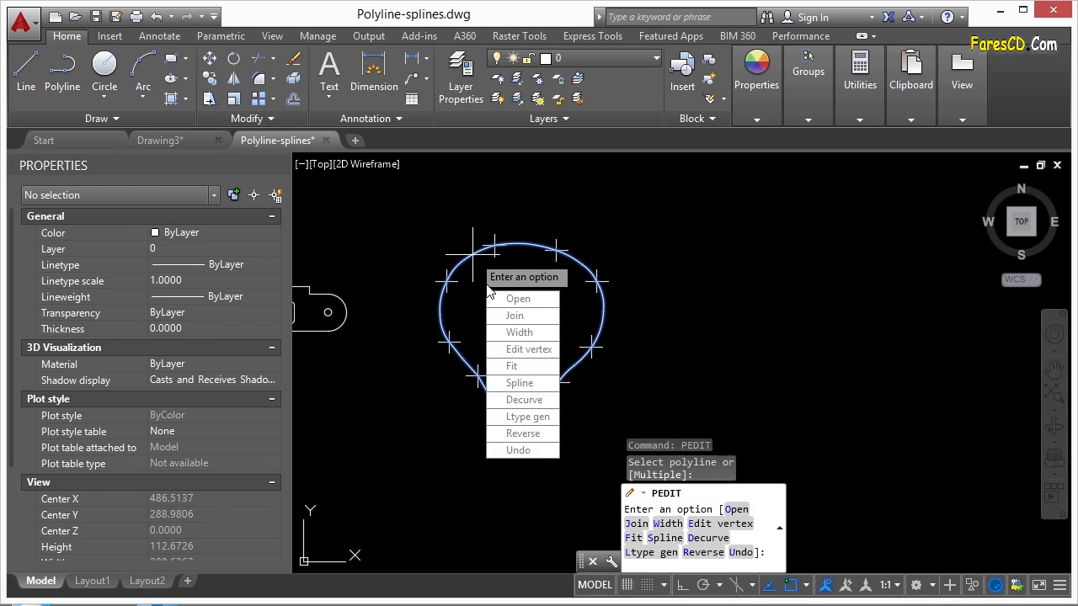
click(533, 406)
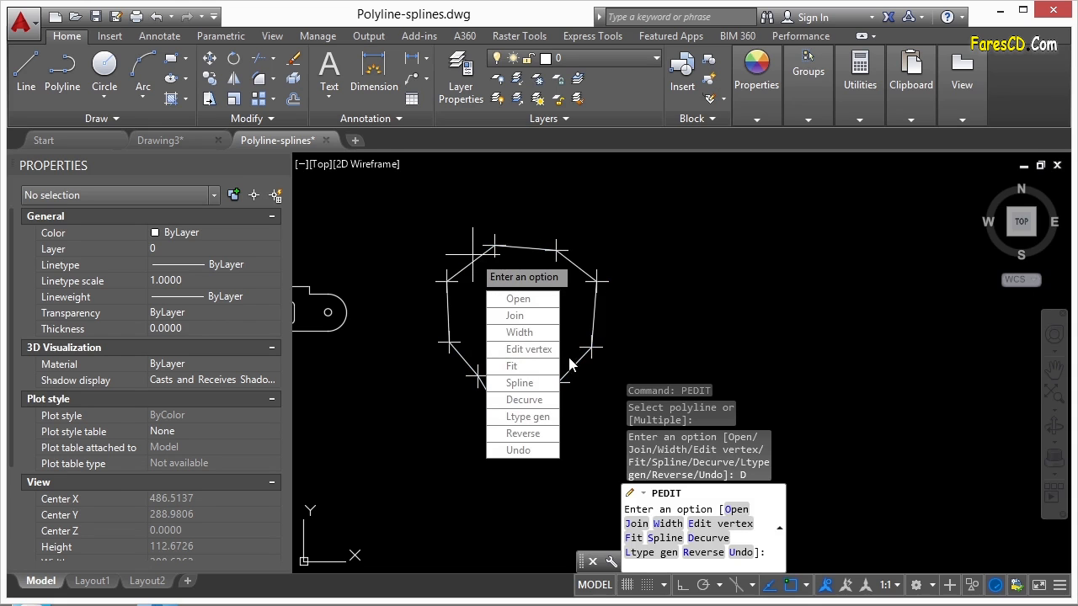
- Try PEDIT's Spline option on the closed polyline and restore straight segments with Decurve
click(522, 384)
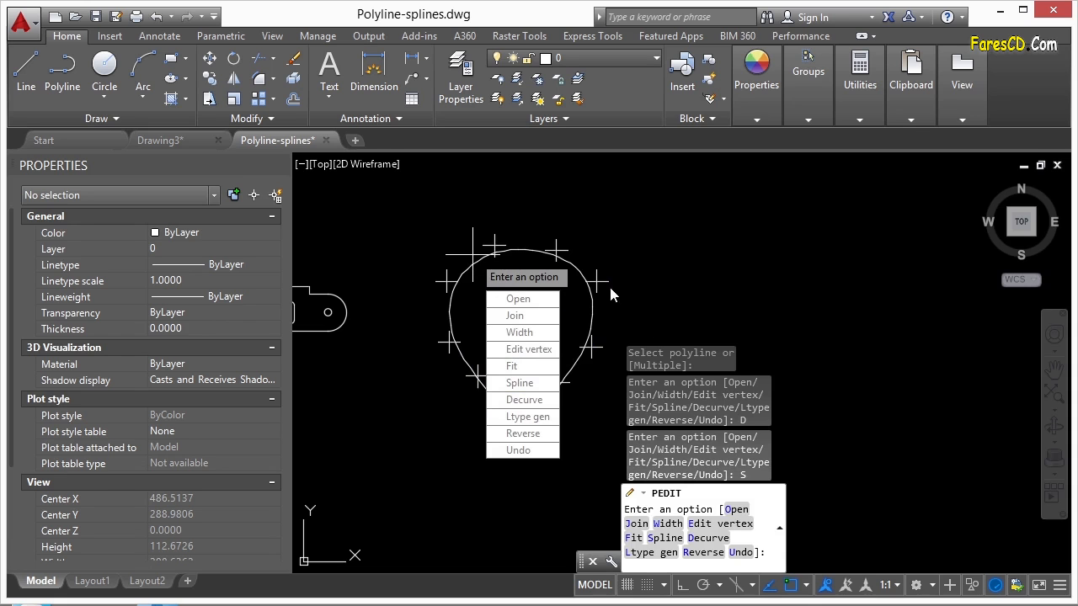
click(530, 383)
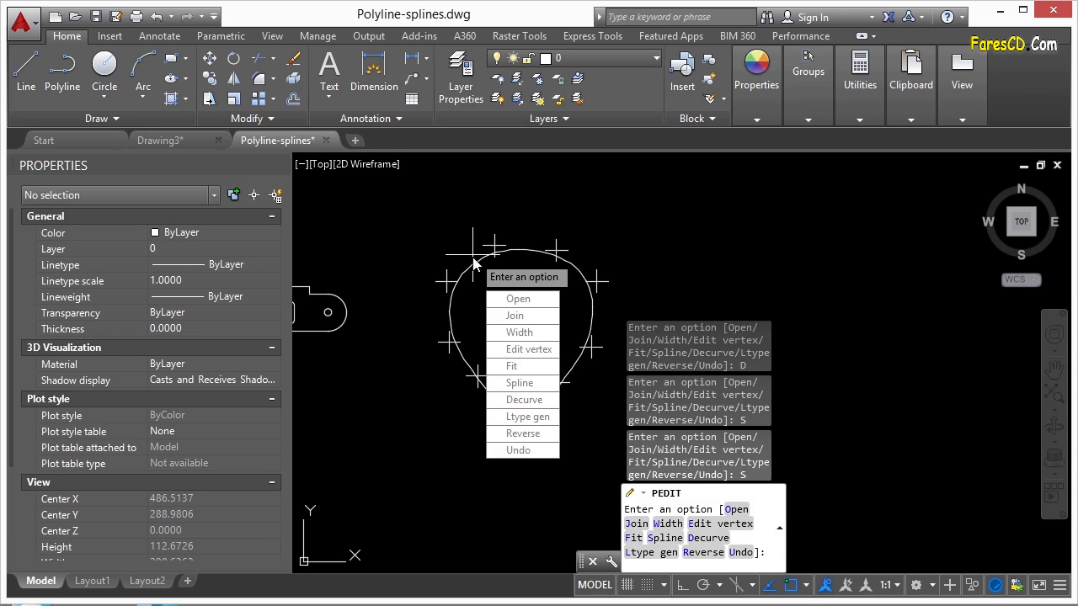
click(523, 400)
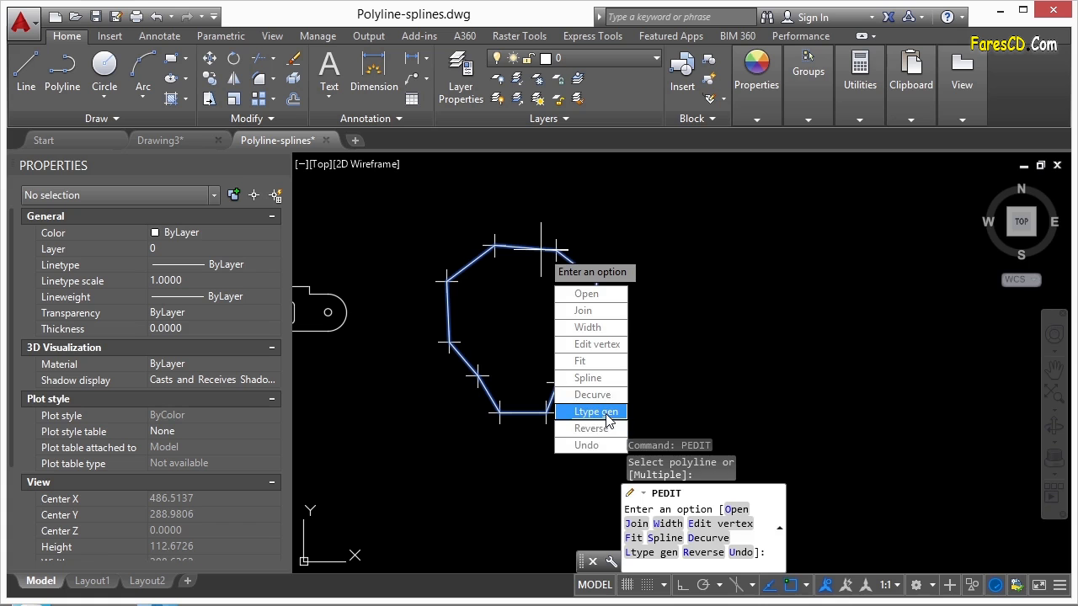
key(Escape)
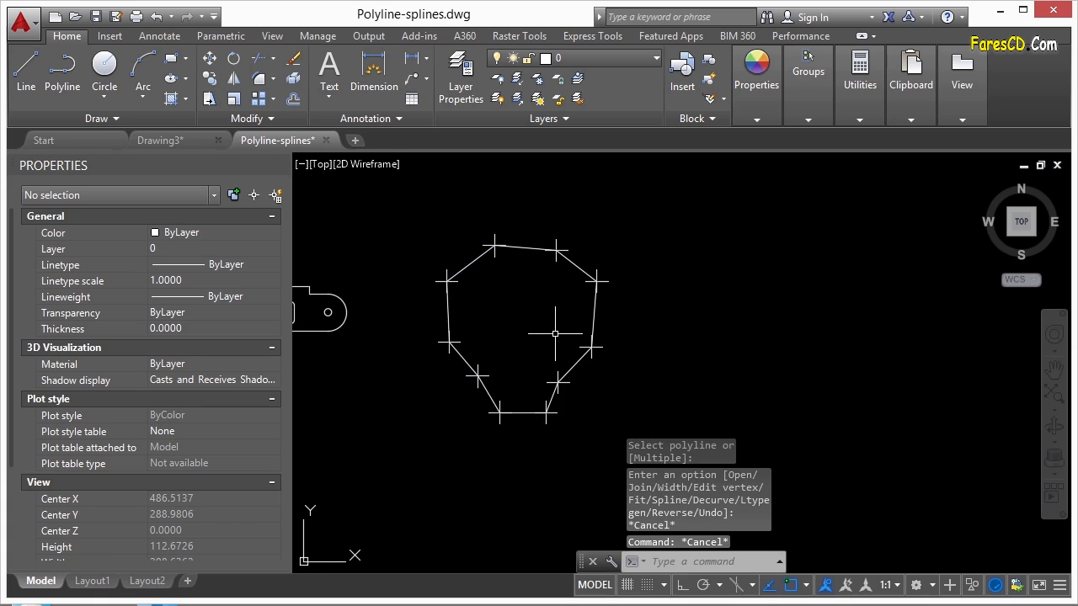
- Set the closed polyline's linetype to DASHED and deselect it
click(534, 248)
click(239, 267)
click(273, 264)
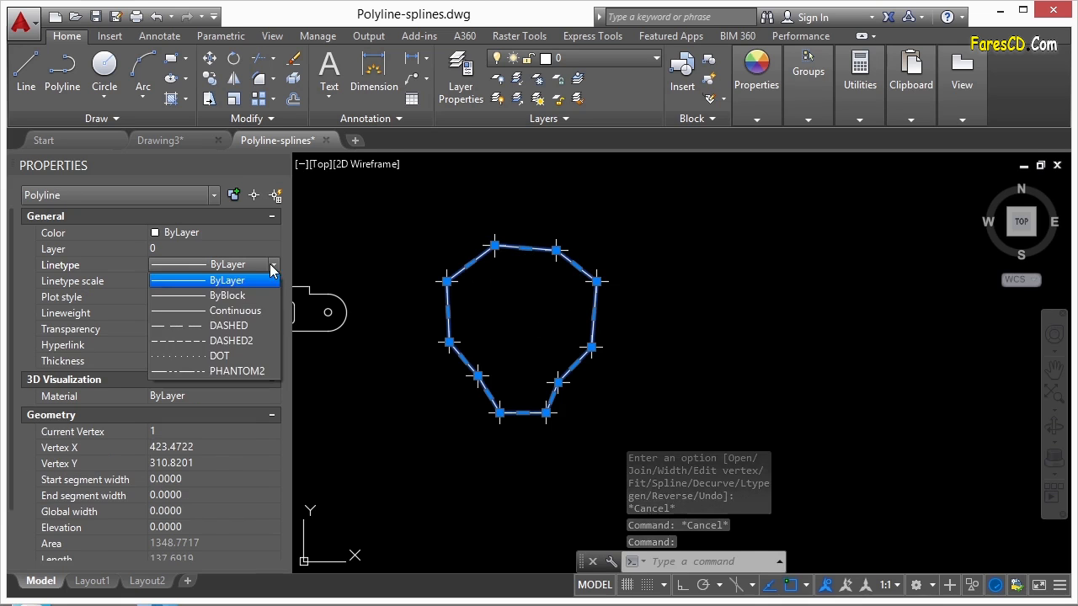
click(242, 330)
key(Escape)
- Examine how the dashes meet at the polyline's upper vertices and check its linetype generation setting
scroll(501, 247, up, 5)
scroll(472, 242, up, 3)
click(620, 241)
click(626, 241)
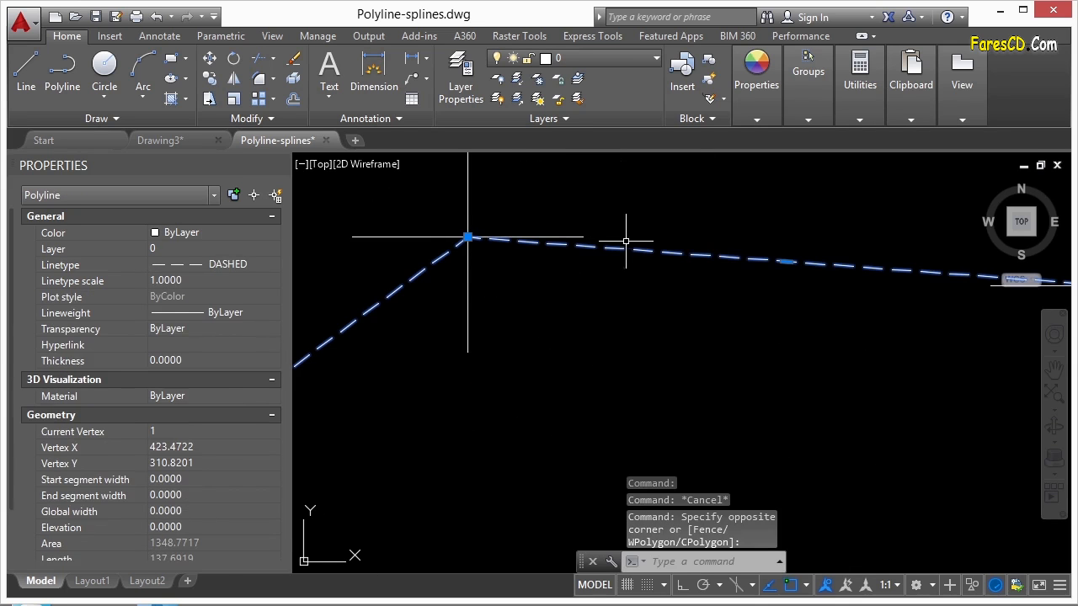
scroll(17, 373, down, 1)
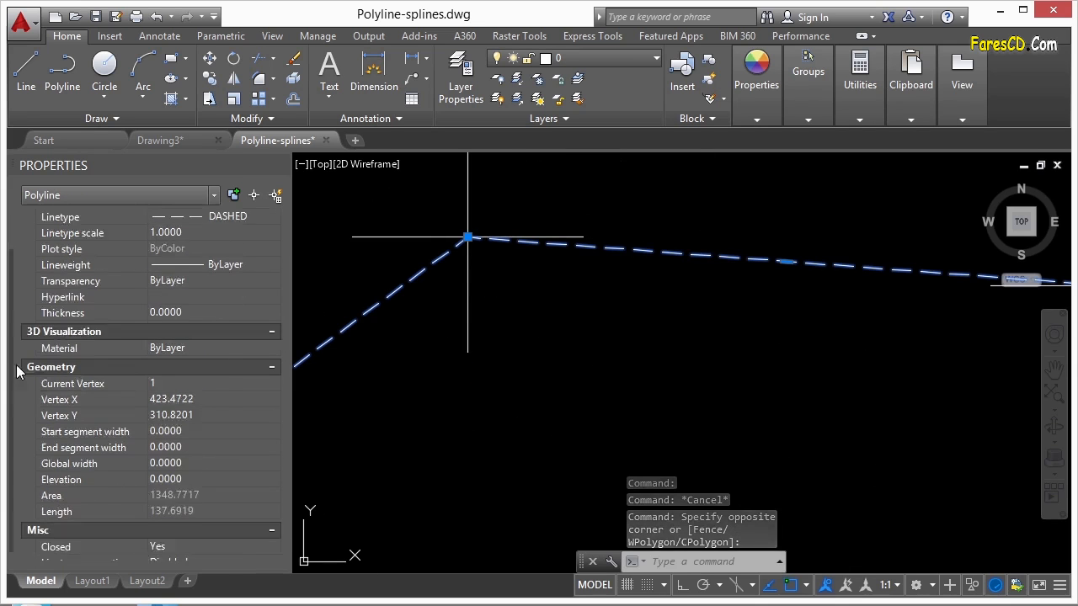
scroll(17, 373, down, 1)
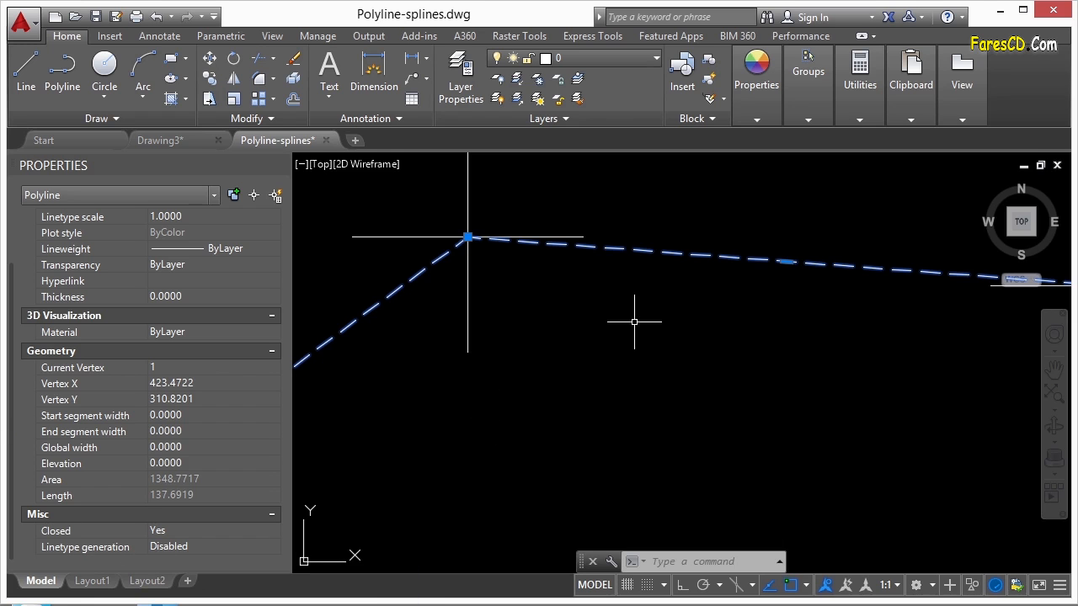
scroll(505, 226, up, 3)
scroll(419, 257, up, 2)
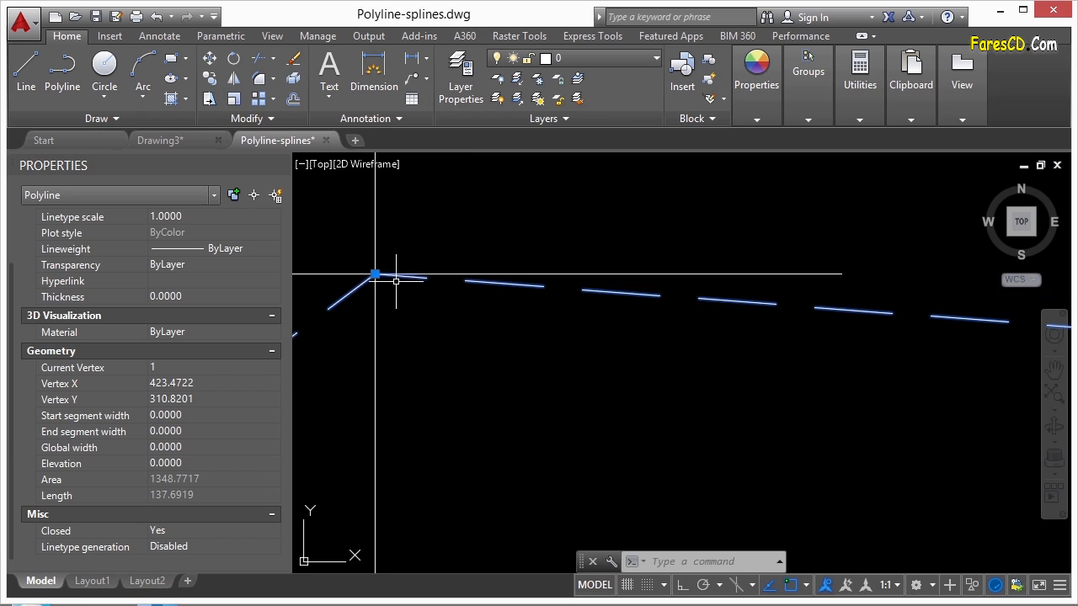
mouse_move(374, 276)
scroll(428, 285, down, 3)
scroll(792, 302, up, 3)
scroll(787, 298, down, 4)
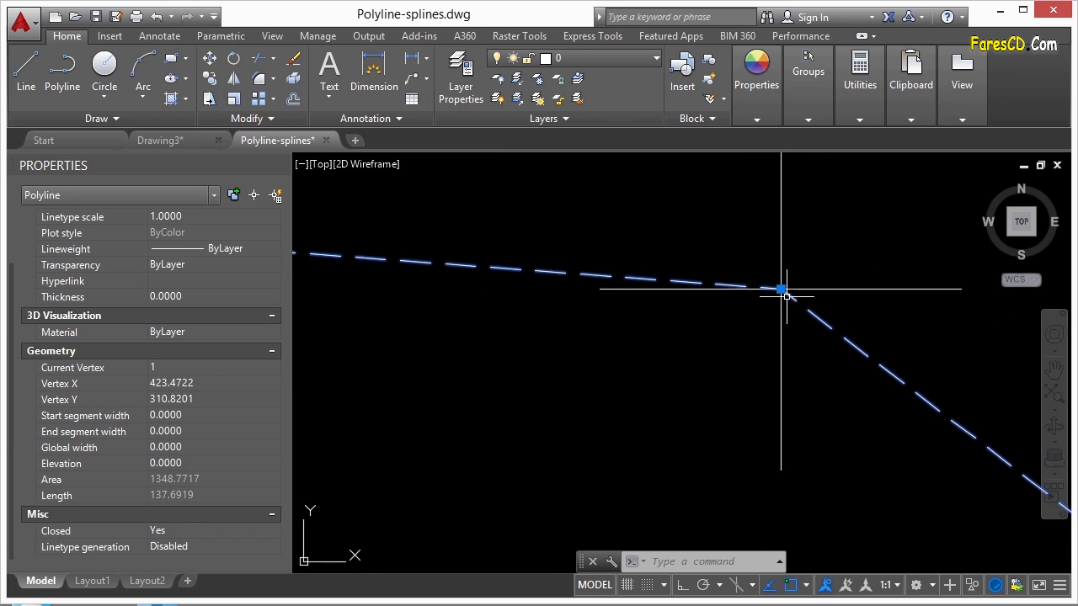
- Set the polyline's linetype generation to Enabled, check the upper-left vertex and deselect the polyline
click(189, 547)
click(190, 545)
click(188, 559)
scroll(628, 253, up, 5)
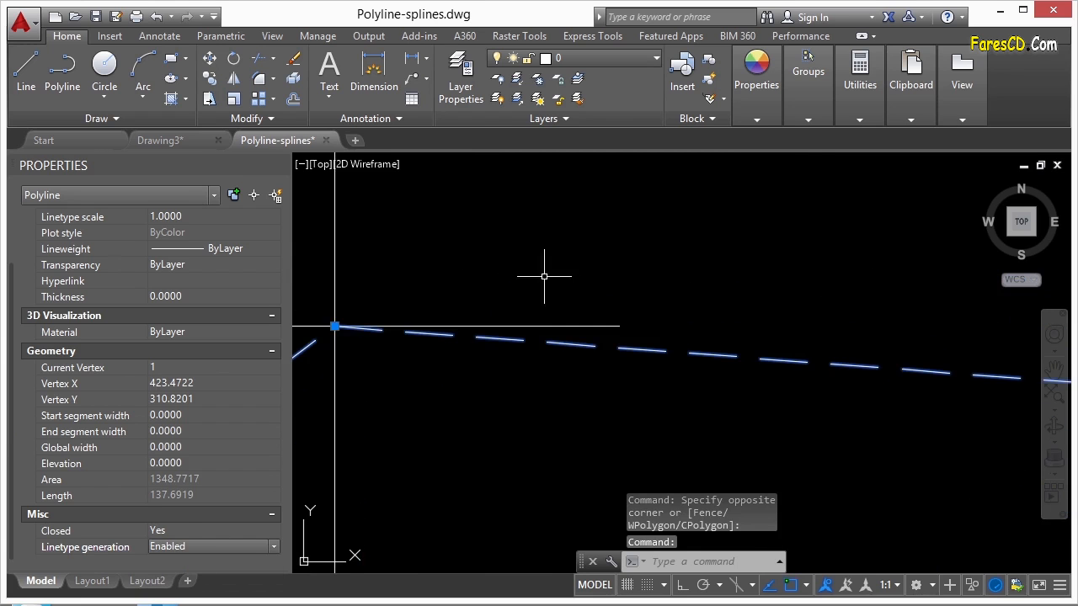
scroll(320, 336, up, 5)
middle_drag(320, 336, 492, 311)
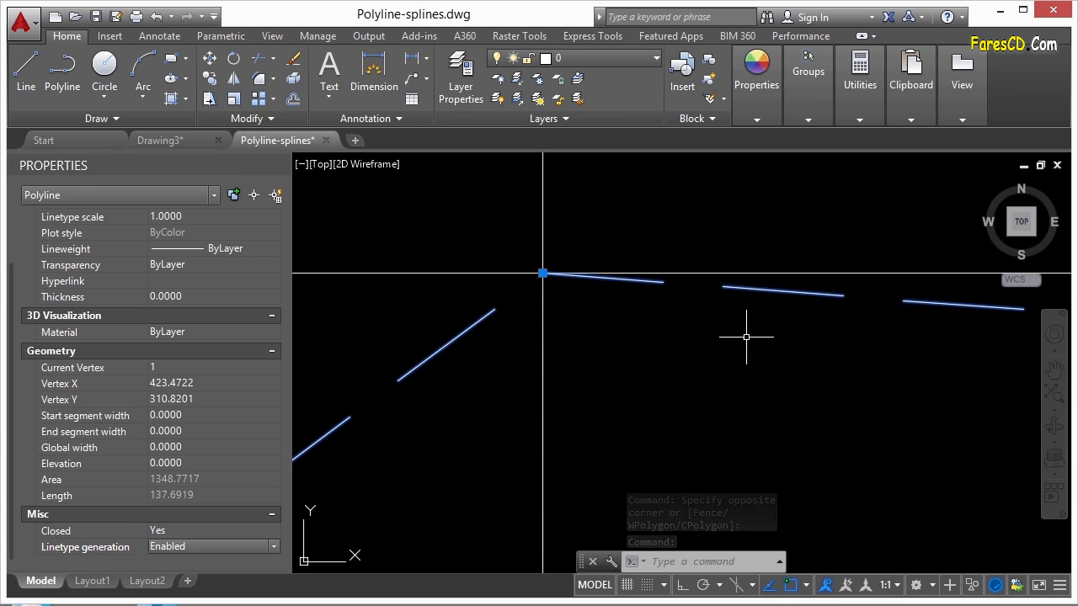
key(Escape)
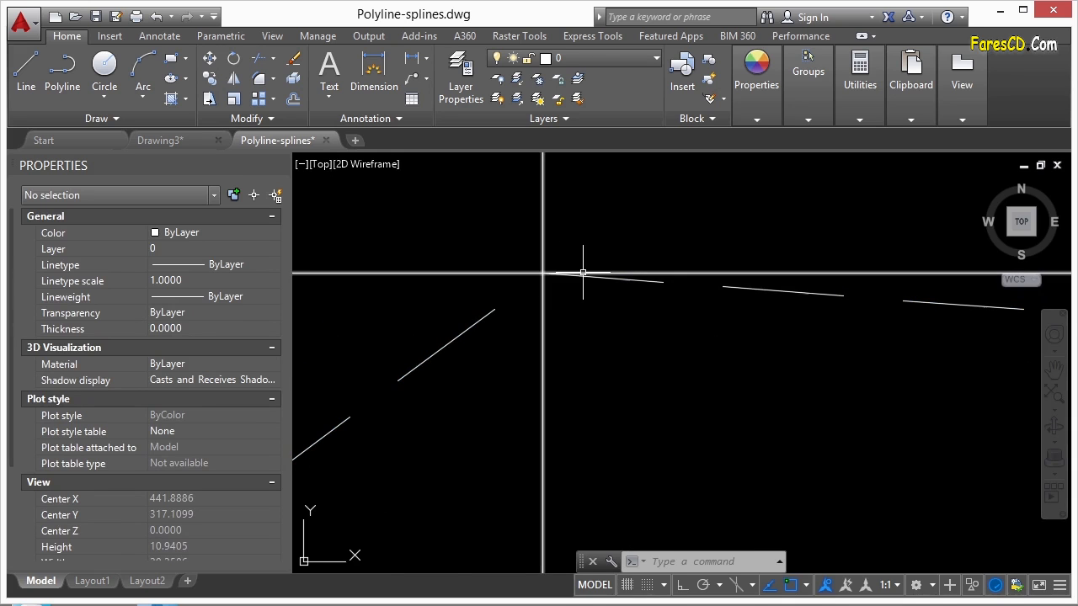
- Examine how the continuous dash pattern runs around the polyline's corners
scroll(616, 265, down, 3)
scroll(549, 337, down, 2)
middle_drag(499, 453, 574, 387)
scroll(474, 344, up, 4)
scroll(427, 336, down, 7)
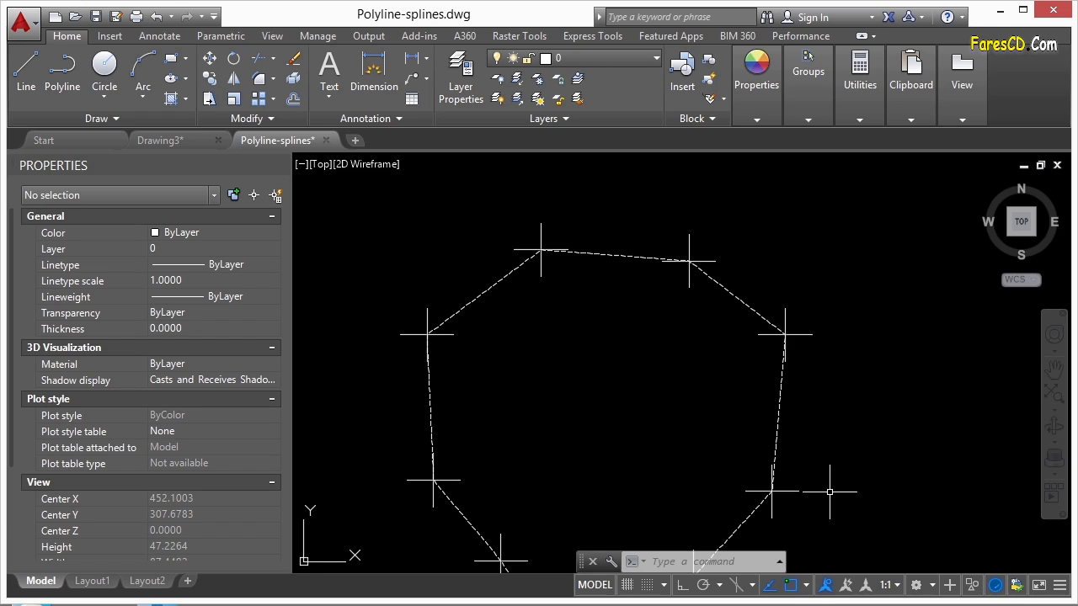
scroll(691, 262, up, 5)
scroll(682, 259, up, 6)
scroll(739, 288, down, 5)
scroll(573, 245, up, 5)
scroll(566, 242, down, 10)
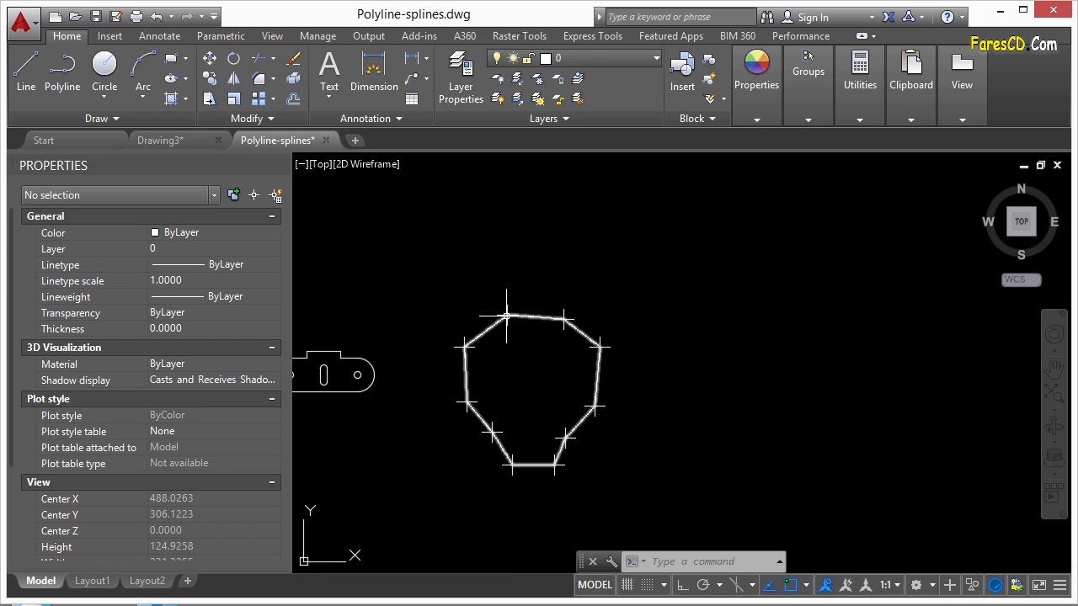
- Convert the slotted plate's outer lines and arcs to polylines using PEDIT with the Multiple option
middle_drag(493, 300, 736, 234)
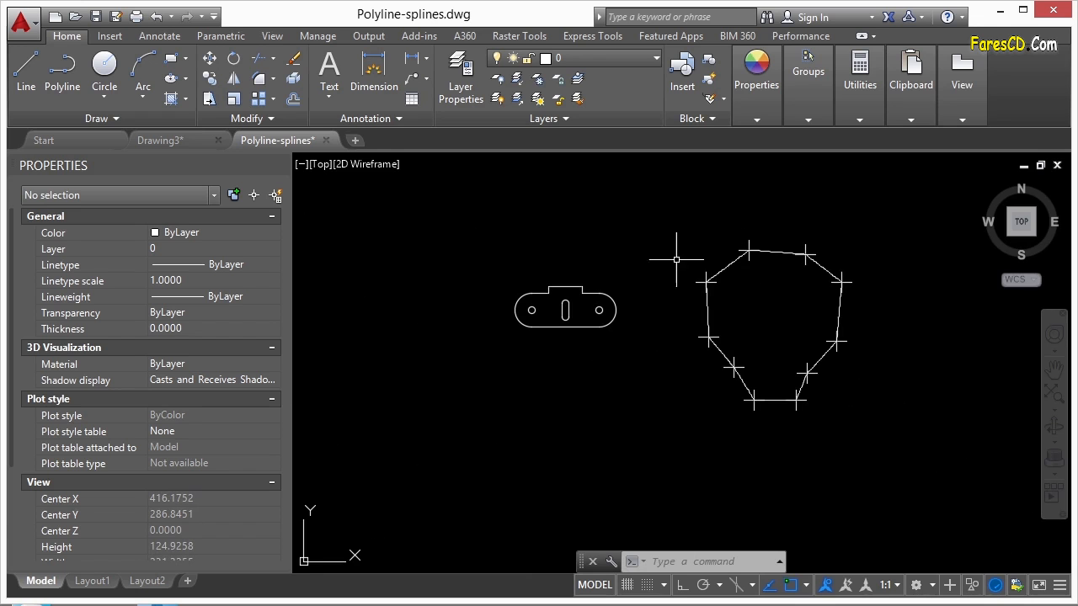
text(pedit)
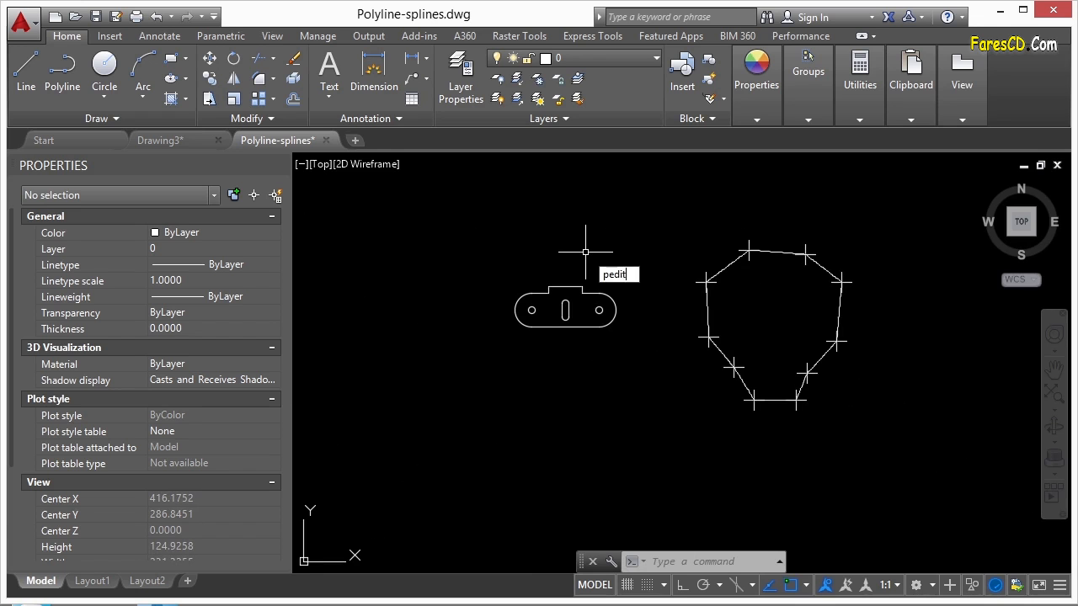
key(Return)
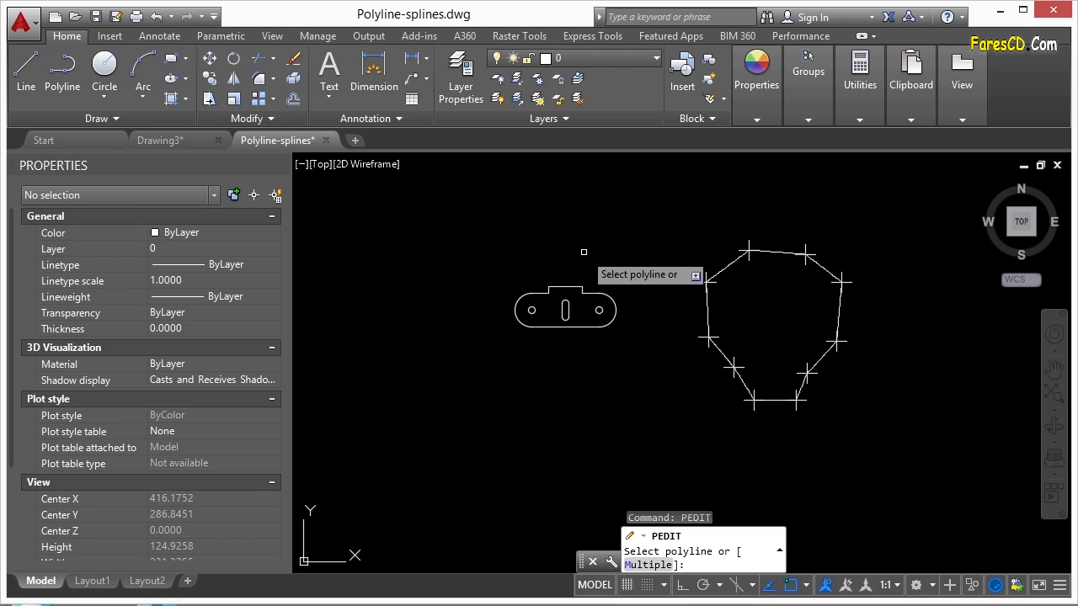
text(m)
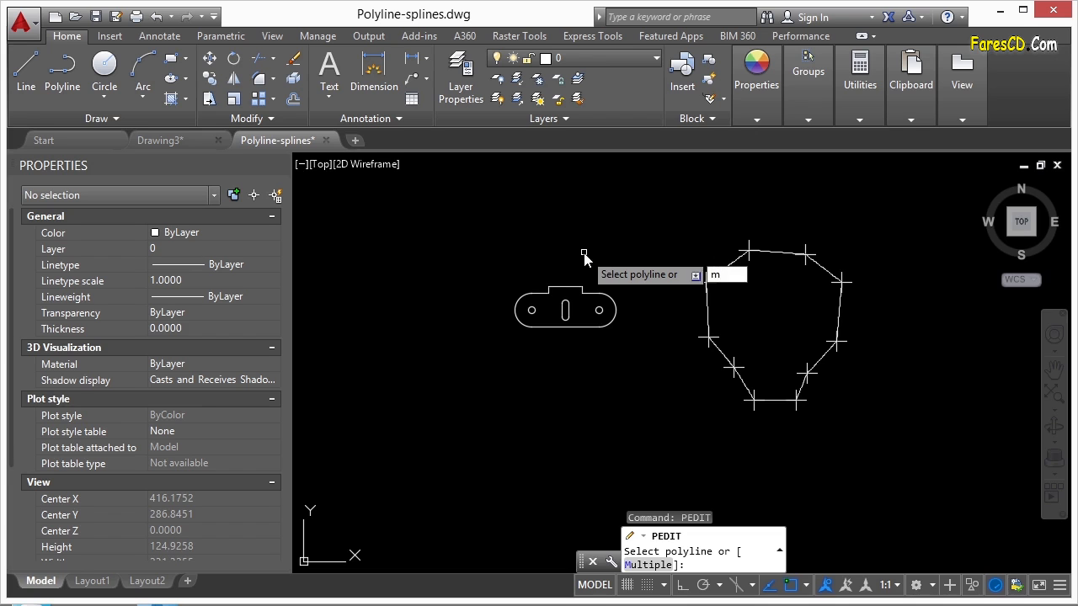
key(Return)
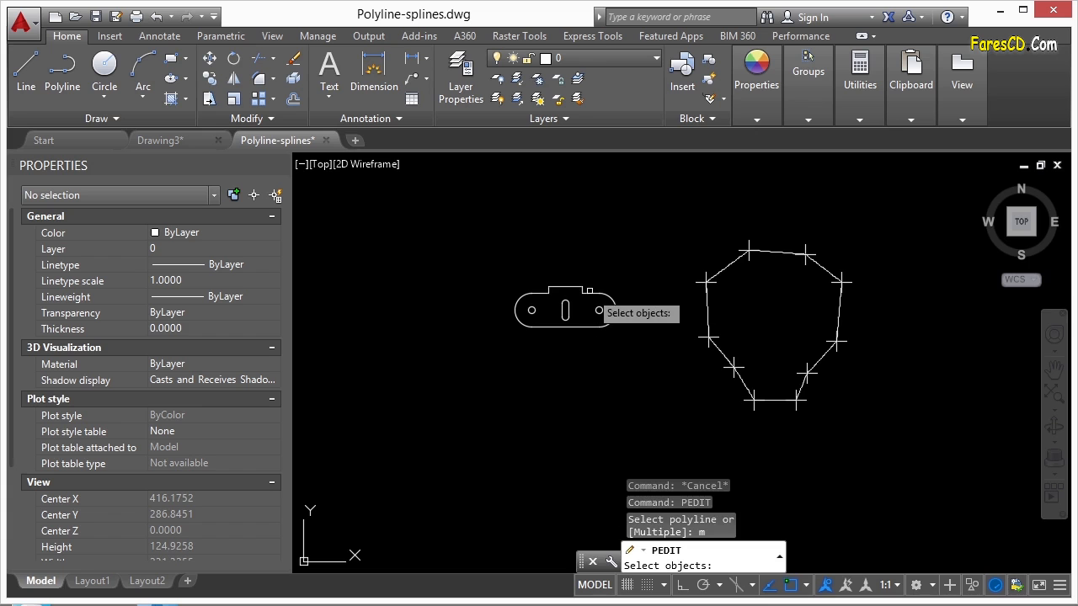
click(589, 290)
scroll(591, 292, up, 4)
click(642, 361)
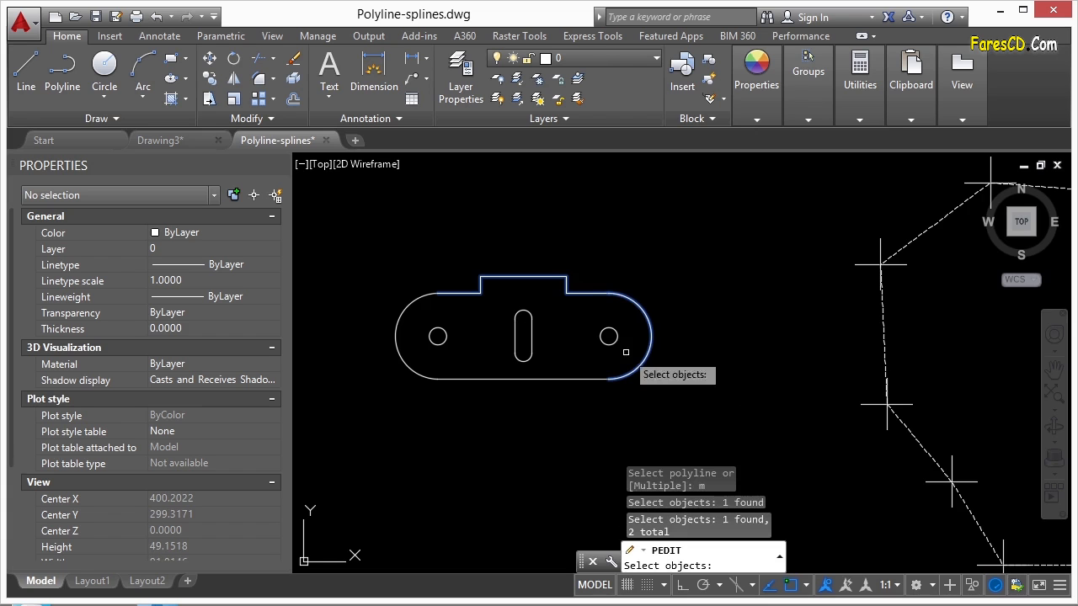
click(592, 380)
click(427, 378)
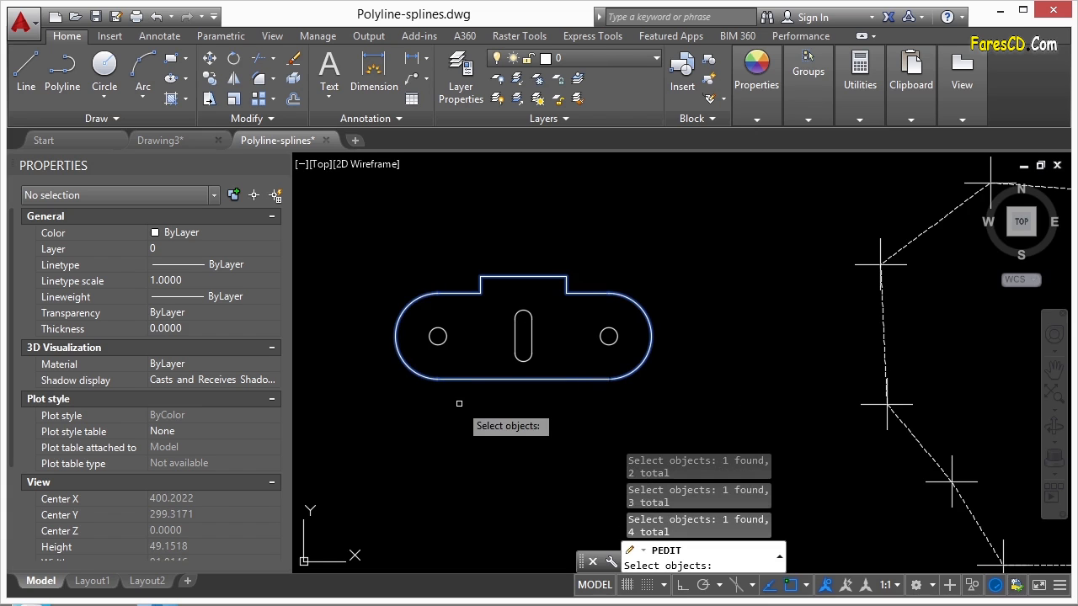
key(Return)
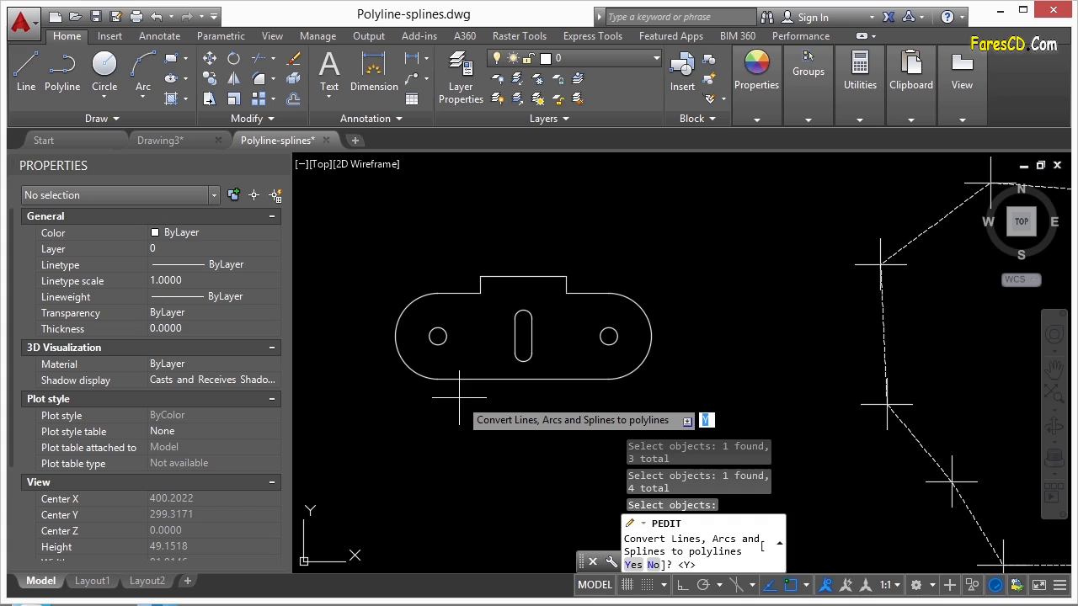
key(Return)
text(y)
key(Return)
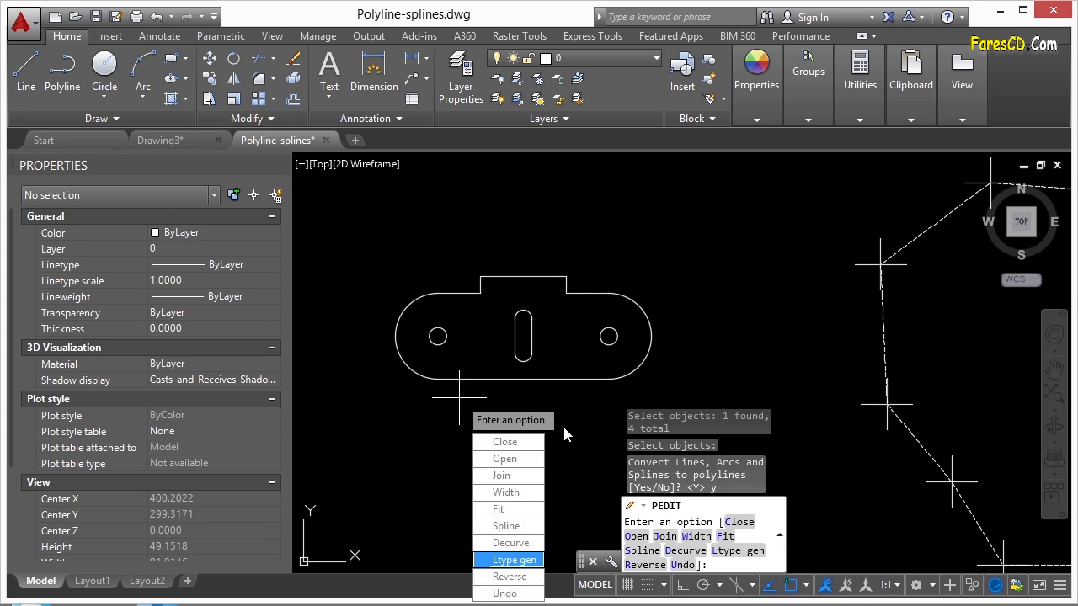
key(Escape)
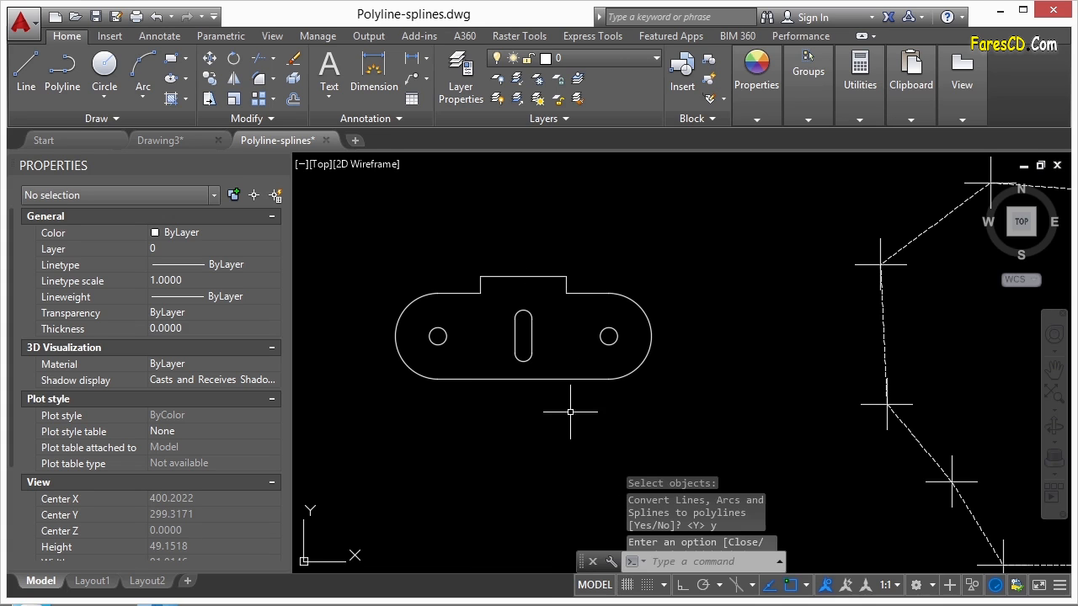
- Check the object type of the right end arc on the slotted plate
click(634, 372)
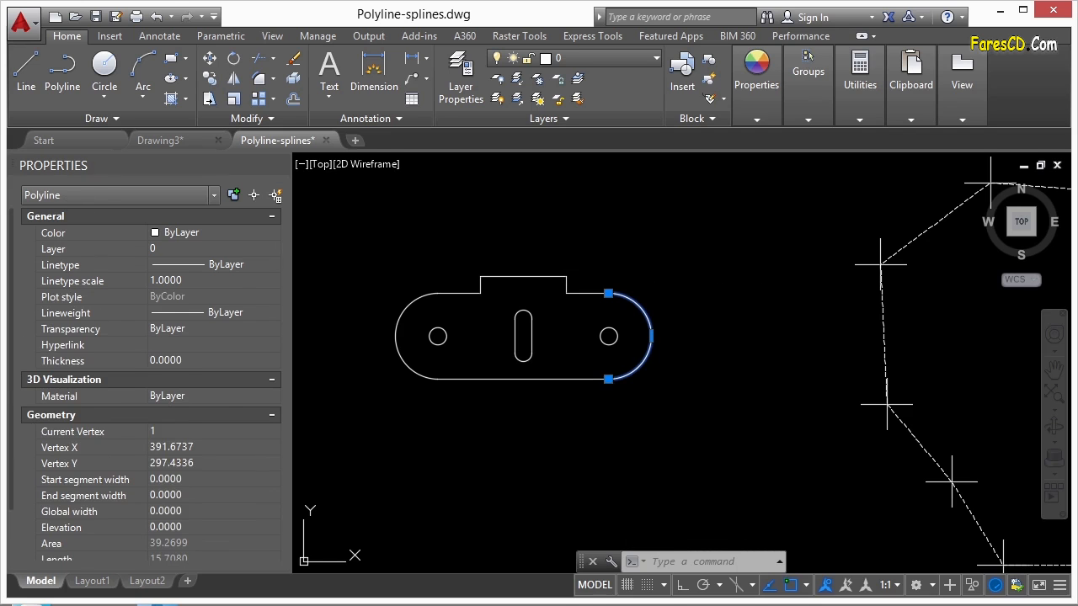
key(Escape)
key(Escape)
- Join the slotted plate's outer lines and arcs into a single polyline using PEDIT Multiple with Join and a fuzz distance of 0.0000
text(PE)
key(Return)
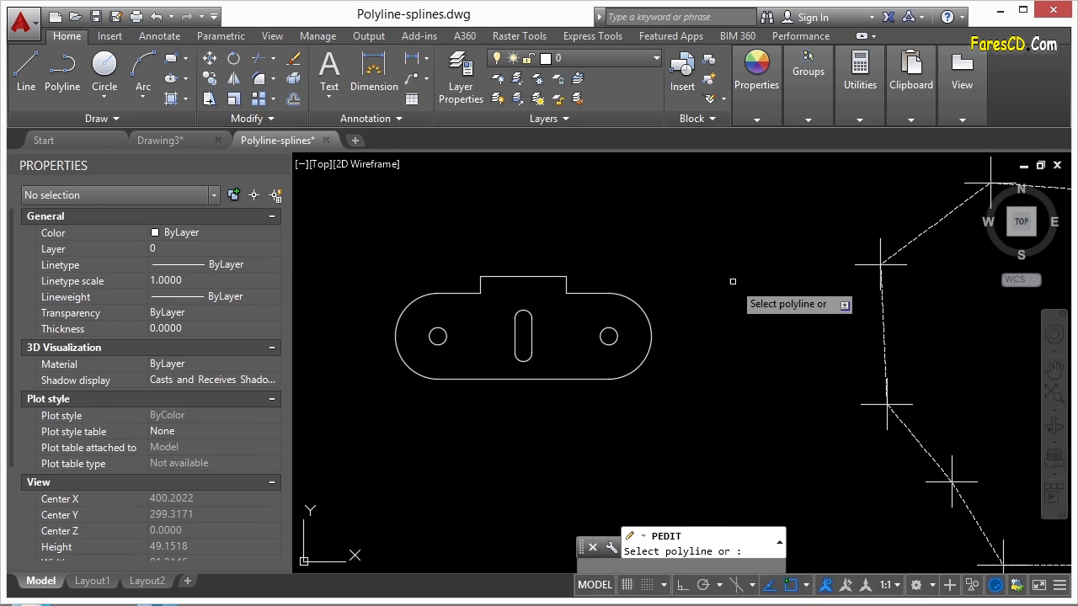
mouse_move(758, 72)
click(599, 263)
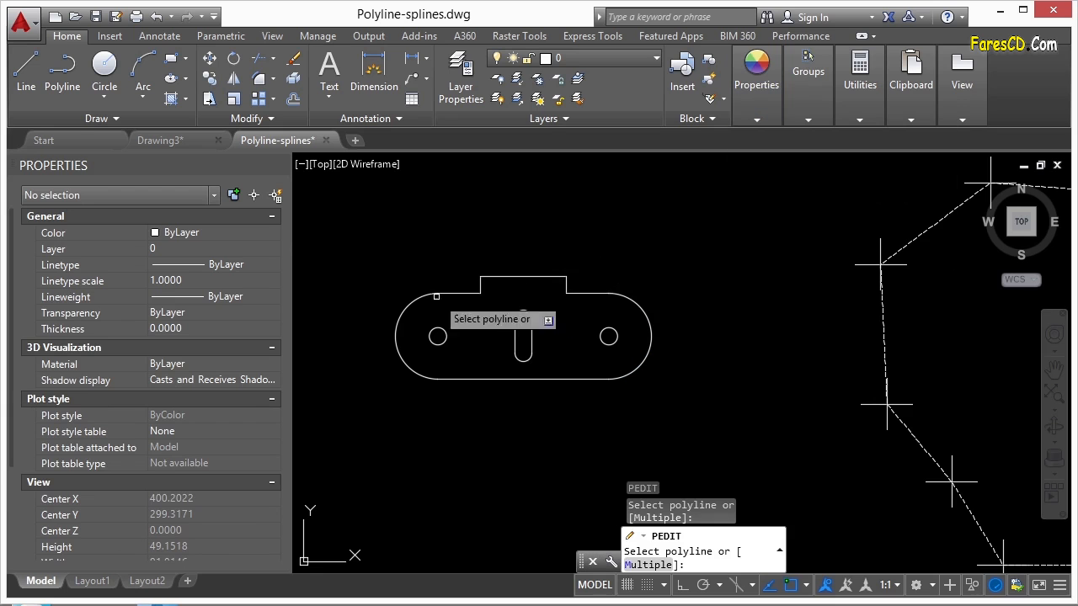
click(561, 280)
text(m)
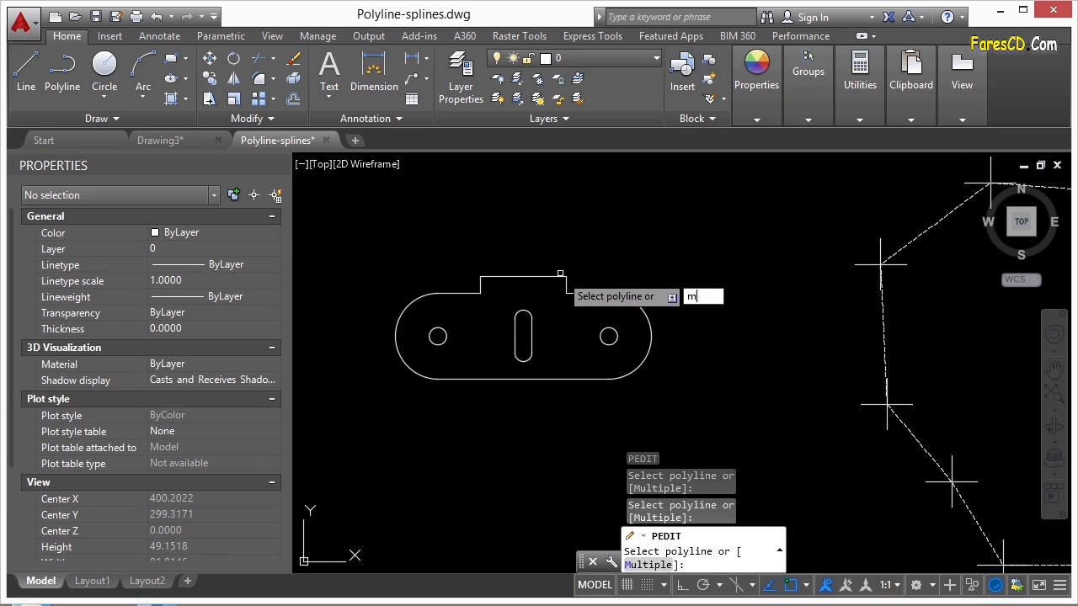
key(Return)
click(614, 257)
click(474, 293)
click(577, 364)
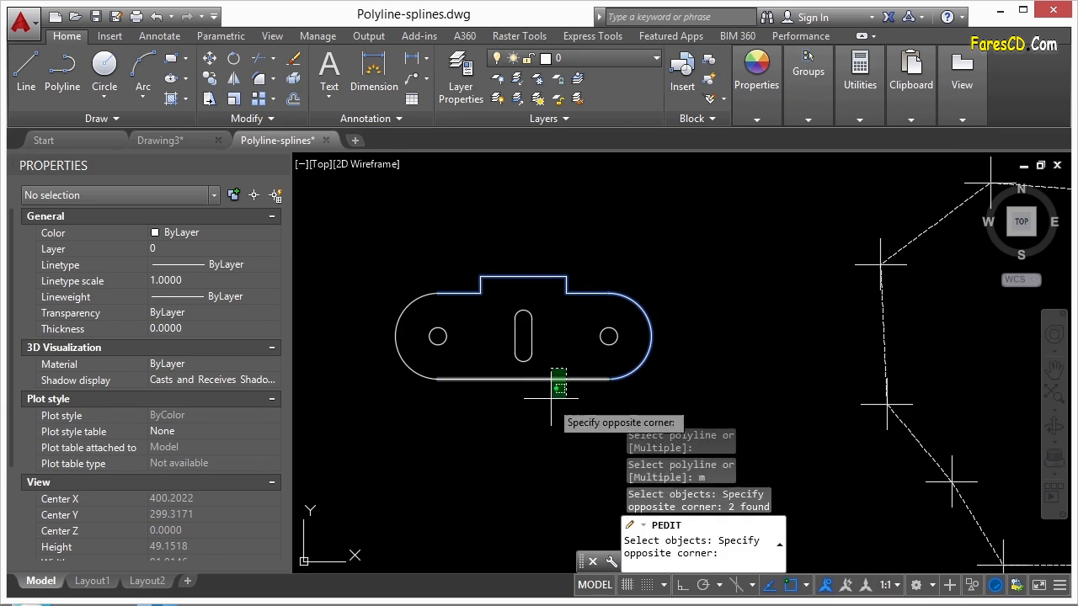
click(548, 390)
click(402, 354)
click(391, 373)
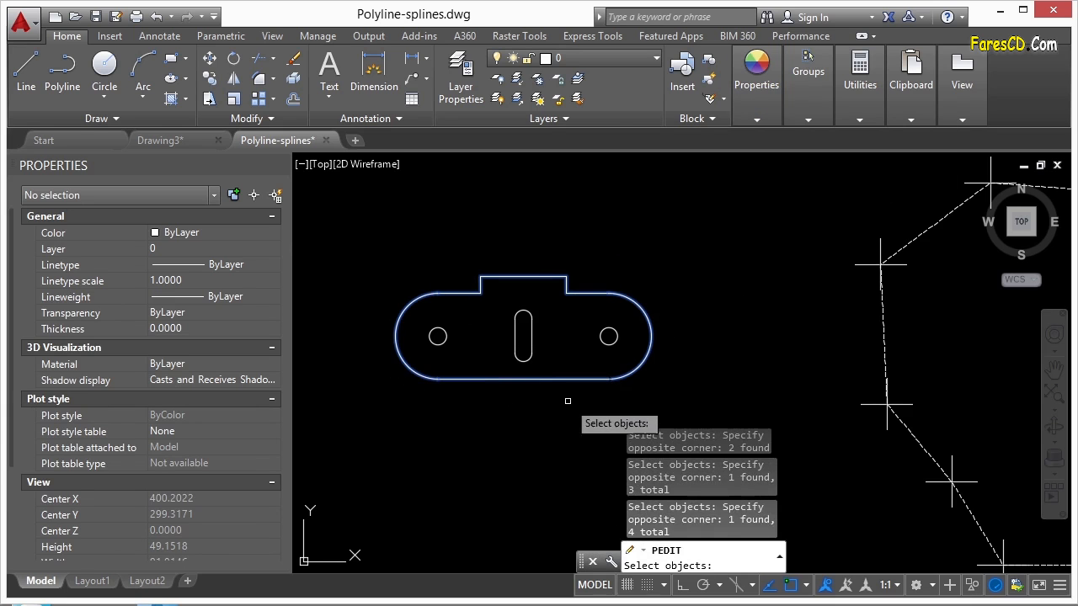
key(Return)
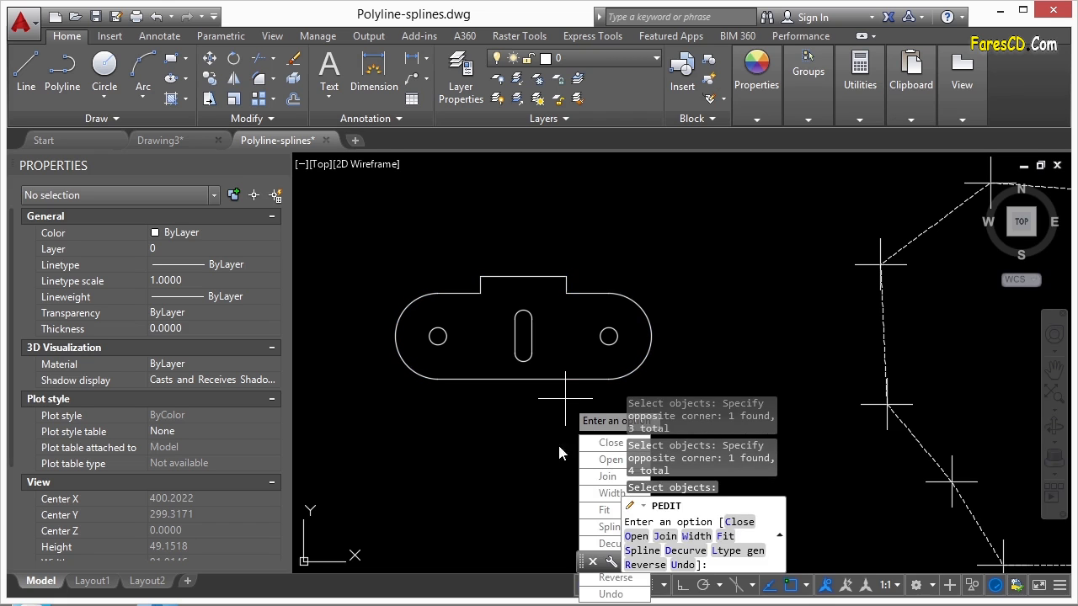
click(603, 478)
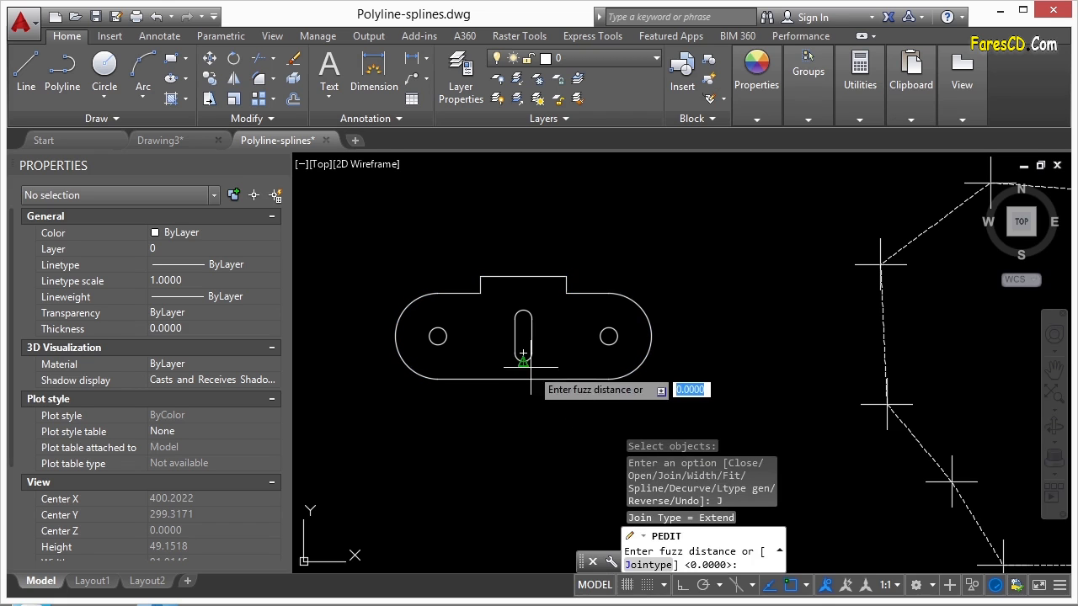
key(Return)
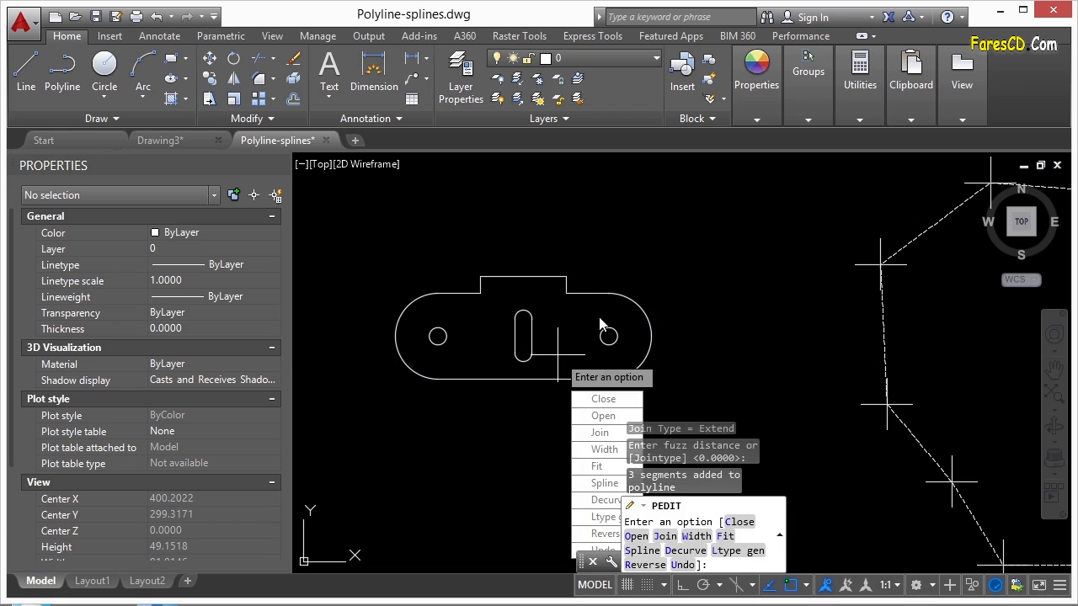
key(Return)
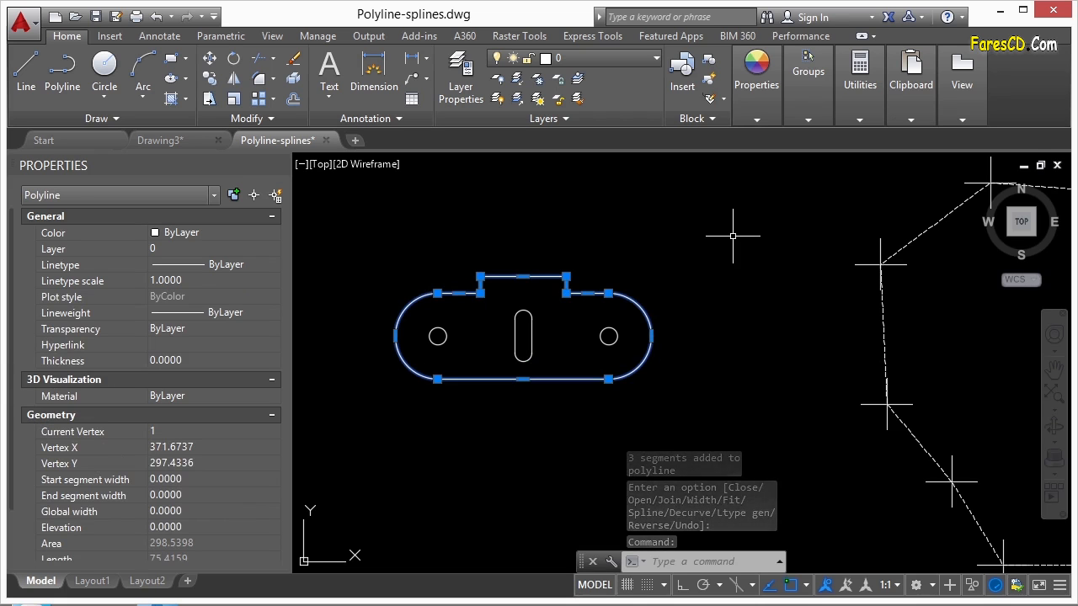
- Check the object type of the slotted plate's joined outline and deselect it
key(Escape)
scroll(469, 324, down, 2)
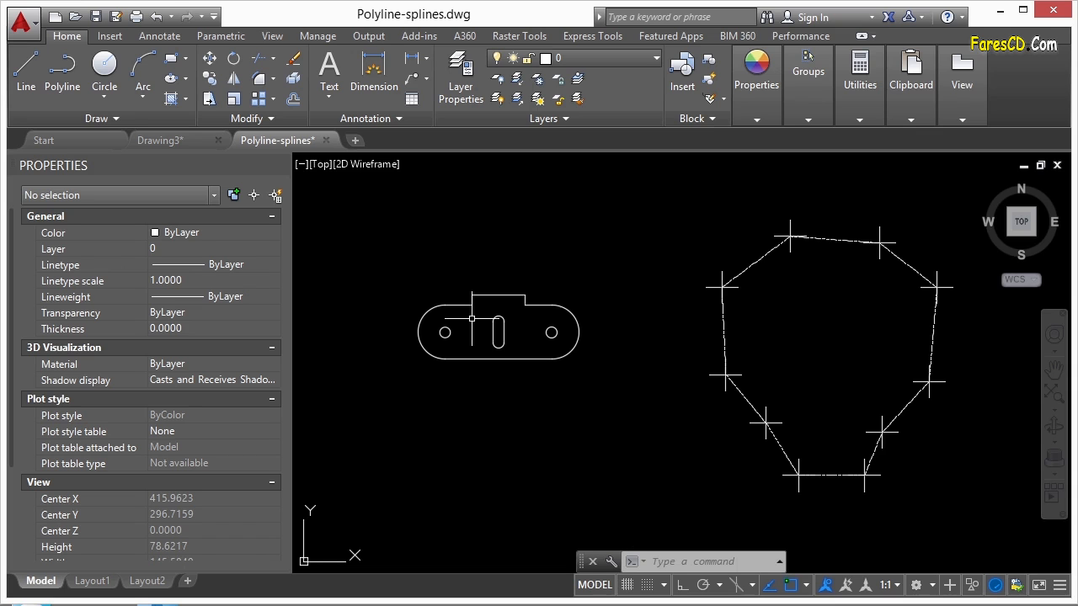
click(478, 313)
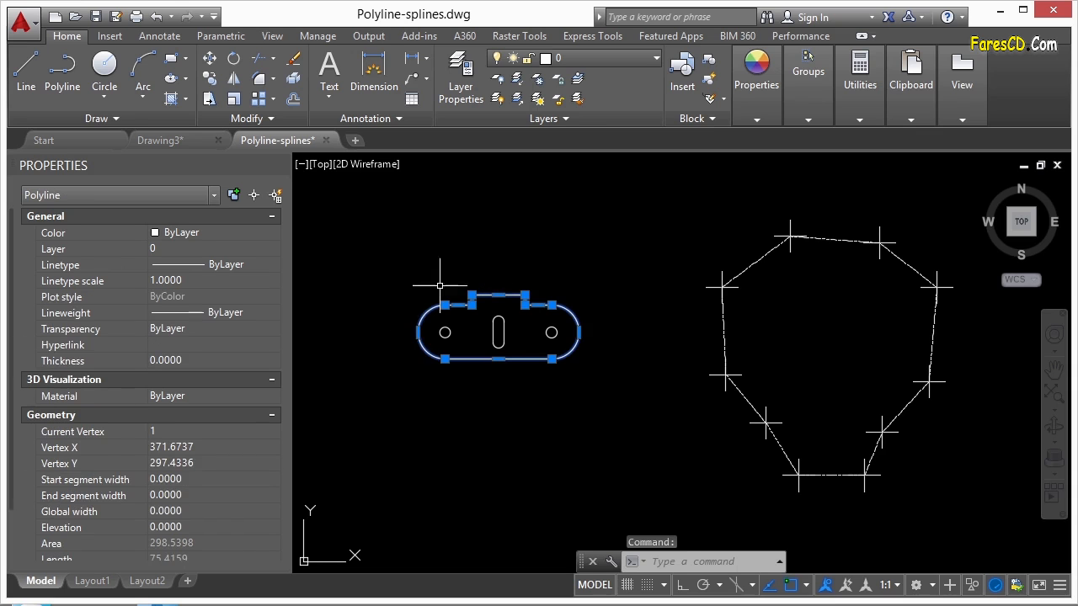
key(Escape)
key(Escape)
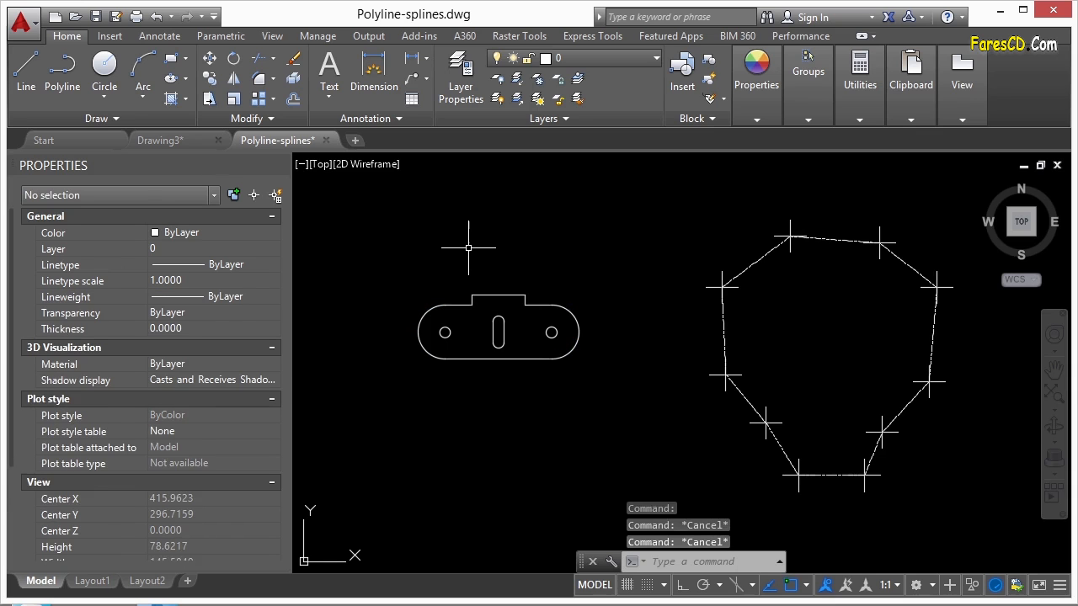
- Select the closed spline below the dashed polyline and switch its editing display from Fit to Control Vertices
scroll(577, 312, down, 5)
scroll(555, 379, up, 1)
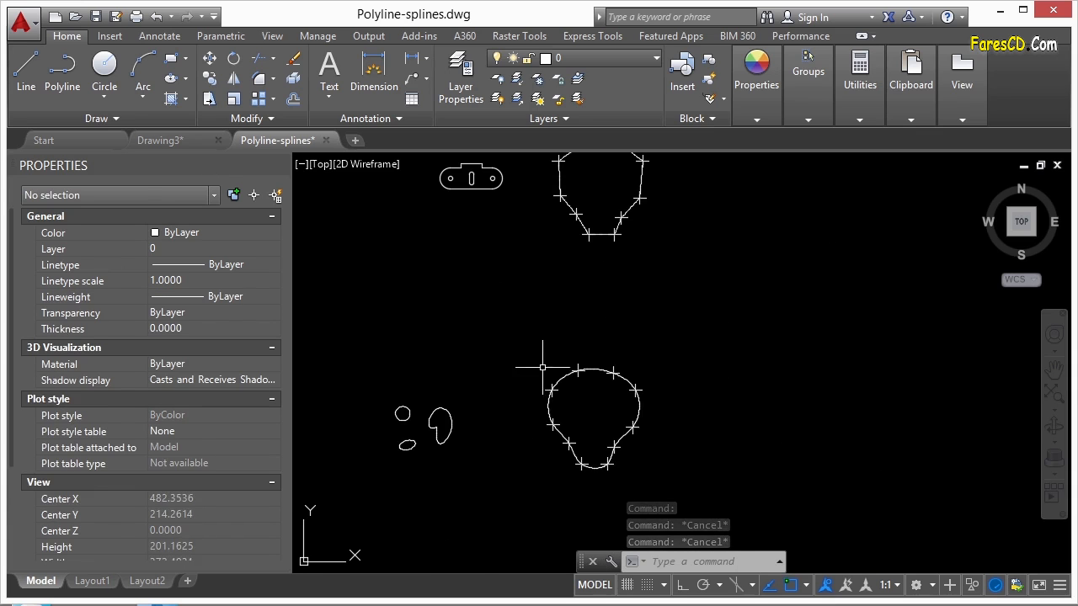
click(568, 377)
scroll(563, 376, up, 8)
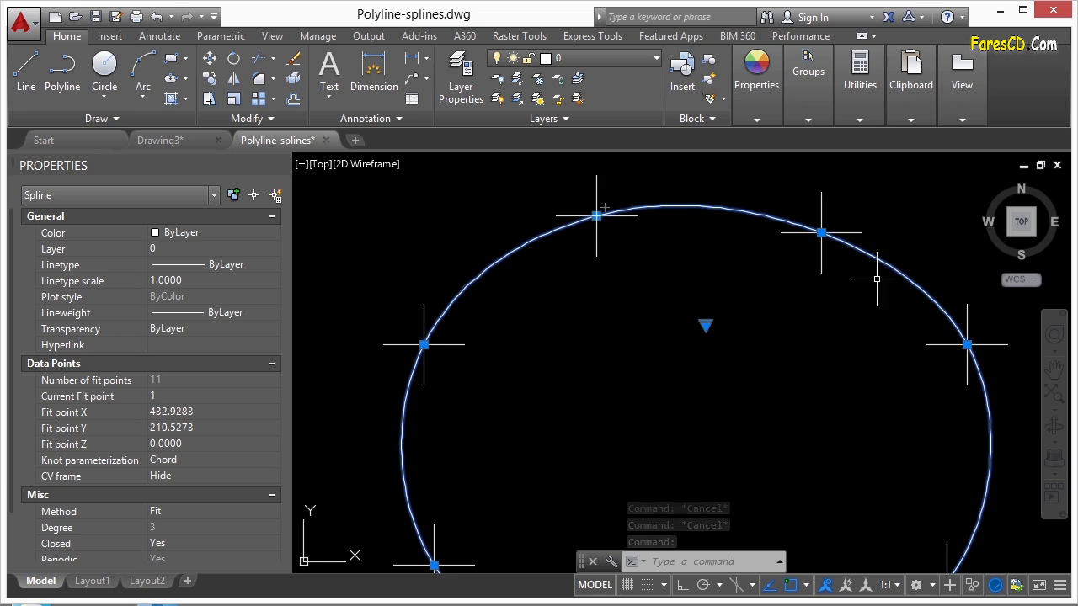
scroll(619, 270, down, 4)
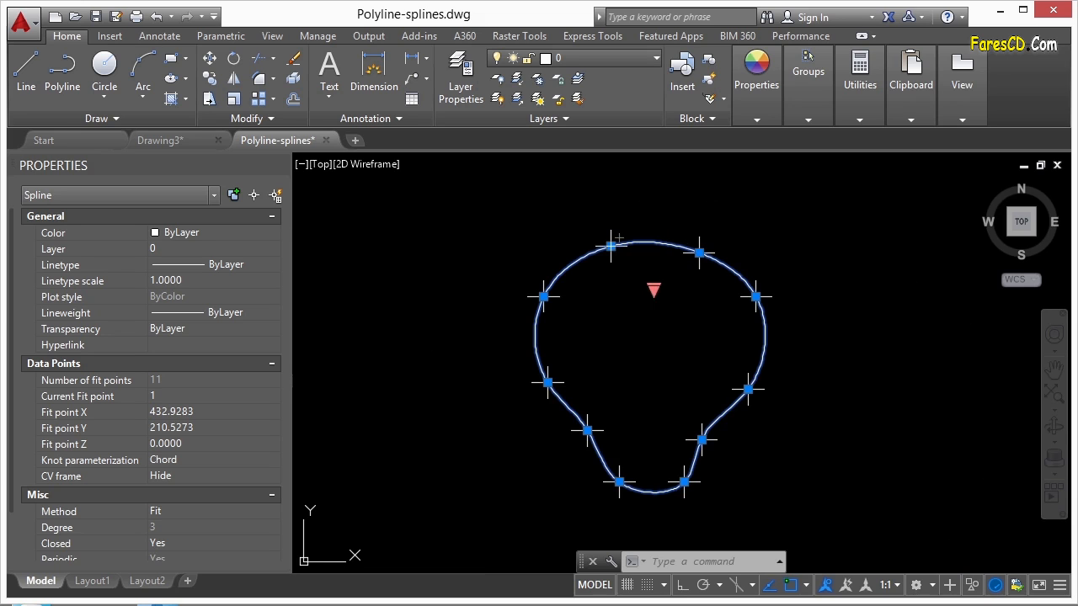
click(653, 290)
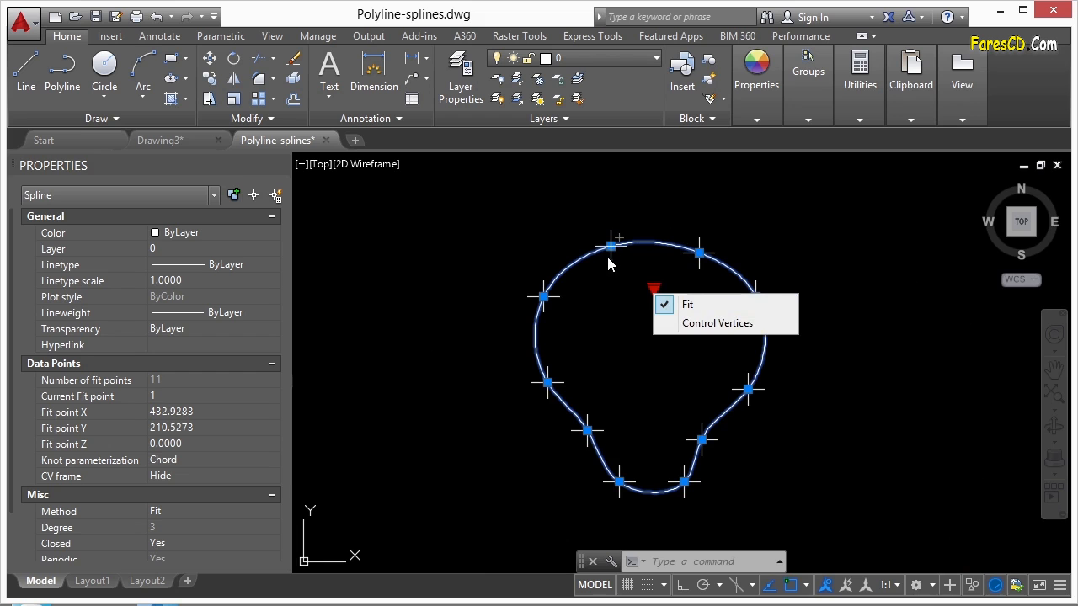
click(712, 328)
- Stretch the spline's top control vertex outward to the upper left and back deep into the shape's interior
scroll(623, 246, up, 5)
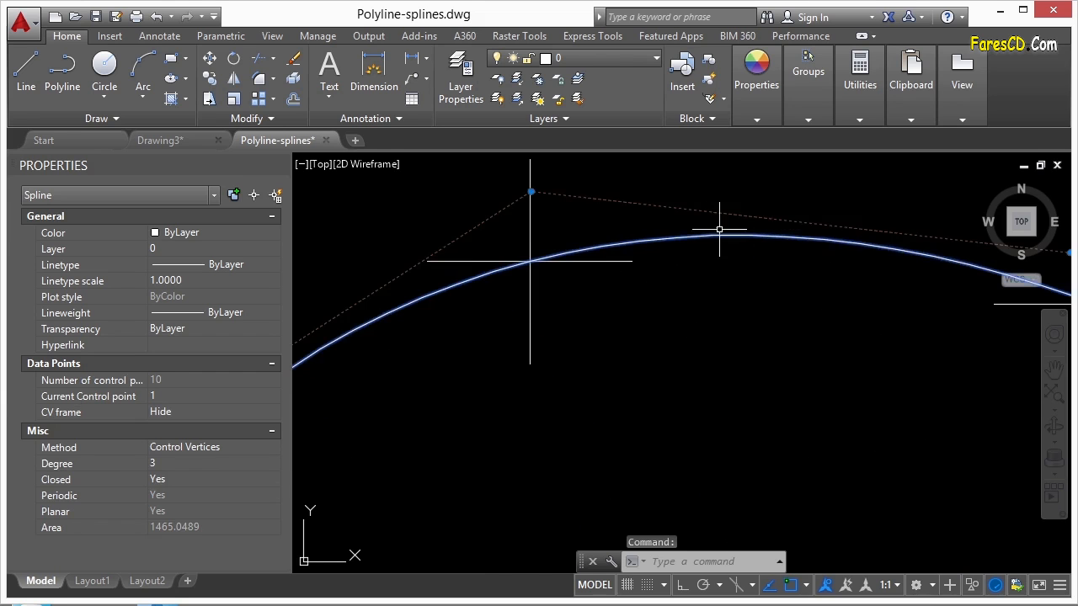
scroll(719, 230, down, 2)
middle_drag(430, 460, 448, 365)
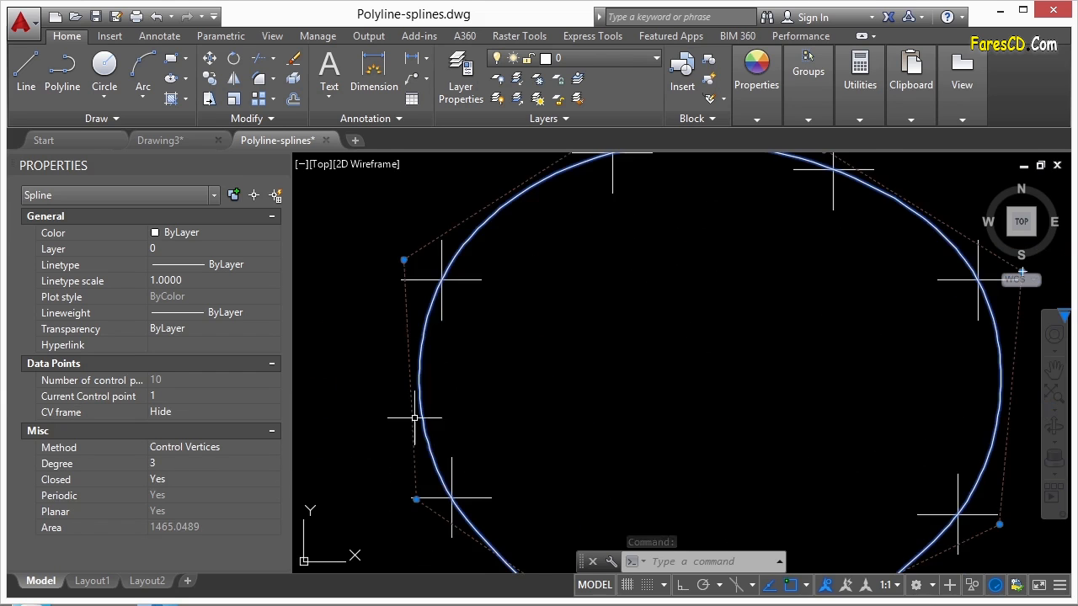
middle_drag(657, 243, 612, 343)
click(567, 225)
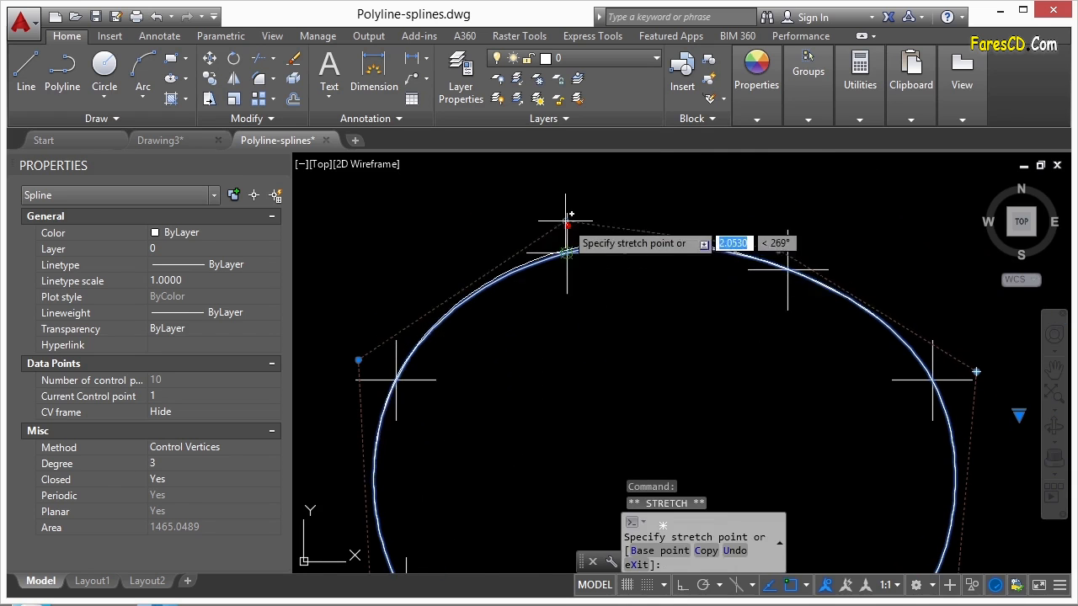
click(445, 213)
click(445, 213)
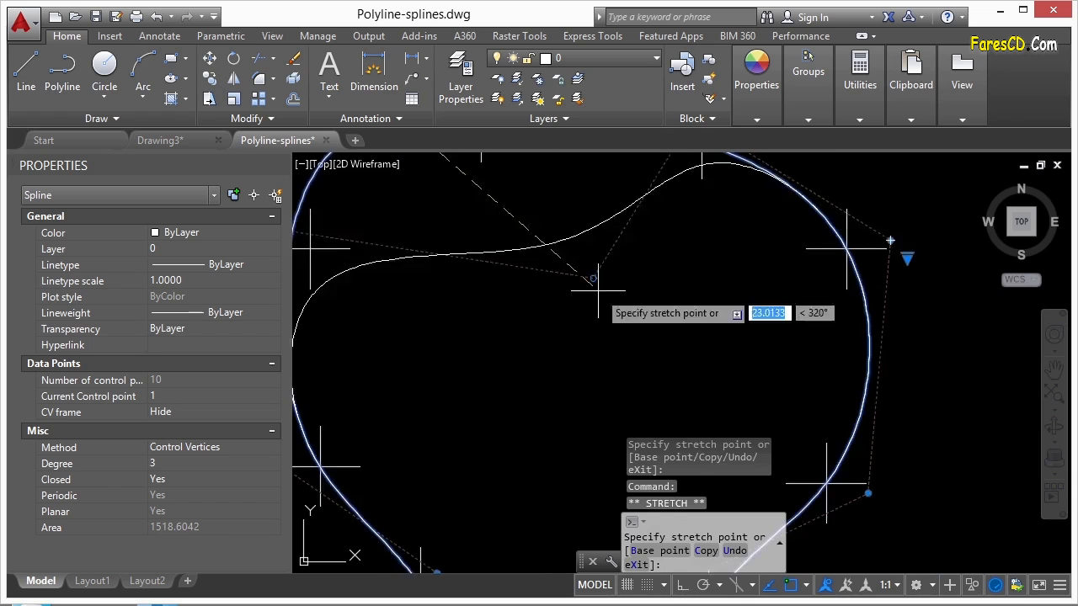
scroll(619, 337, down, 2)
click(626, 341)
- Switch the spline to Fit and stretch its top fit point to the upper left and back into the shape's interior
click(808, 291)
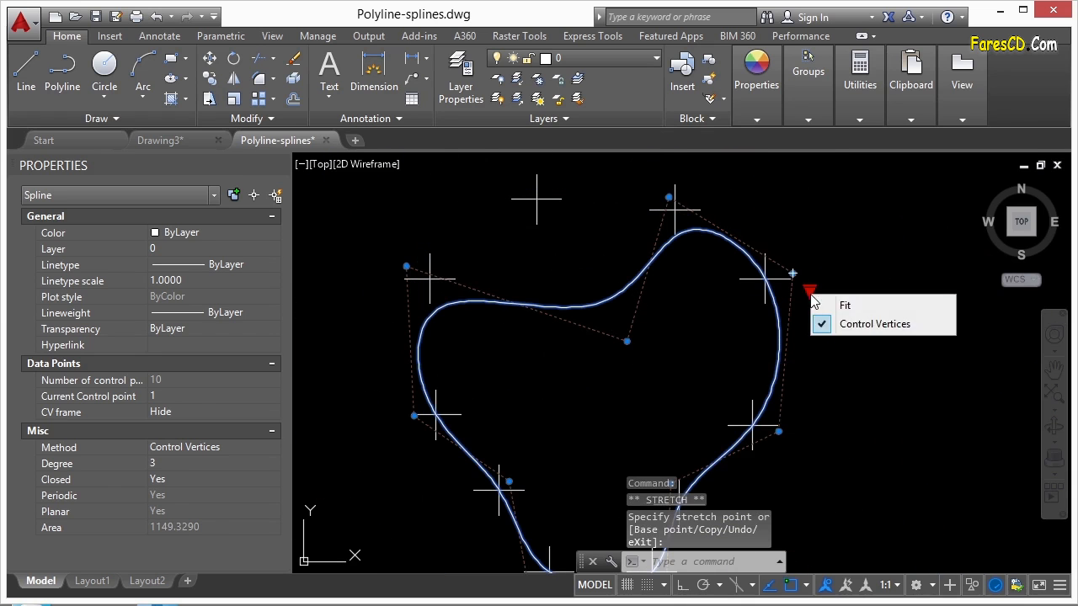
click(838, 307)
click(596, 304)
click(494, 219)
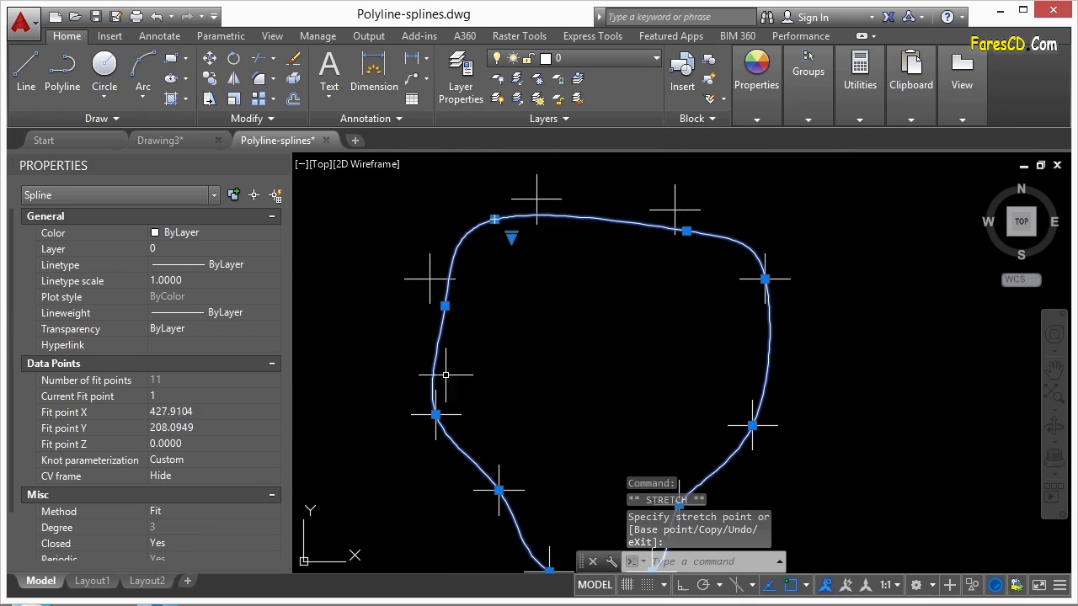
click(496, 219)
click(612, 333)
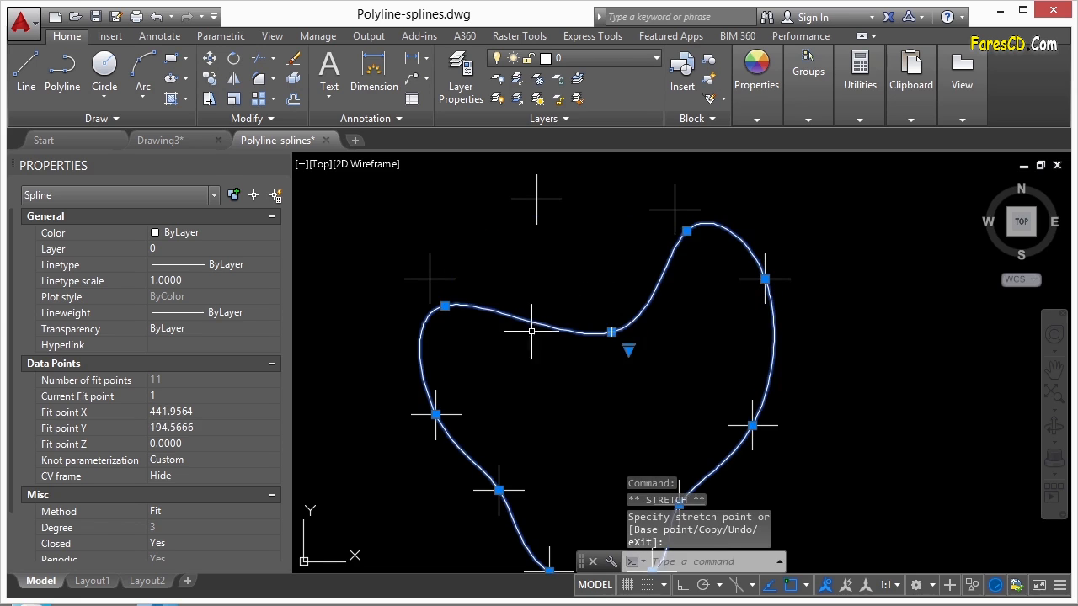
- Move the spline's top fit point and its two neighbouring fit points back onto their cross-shaped point markers
click(612, 332)
click(538, 202)
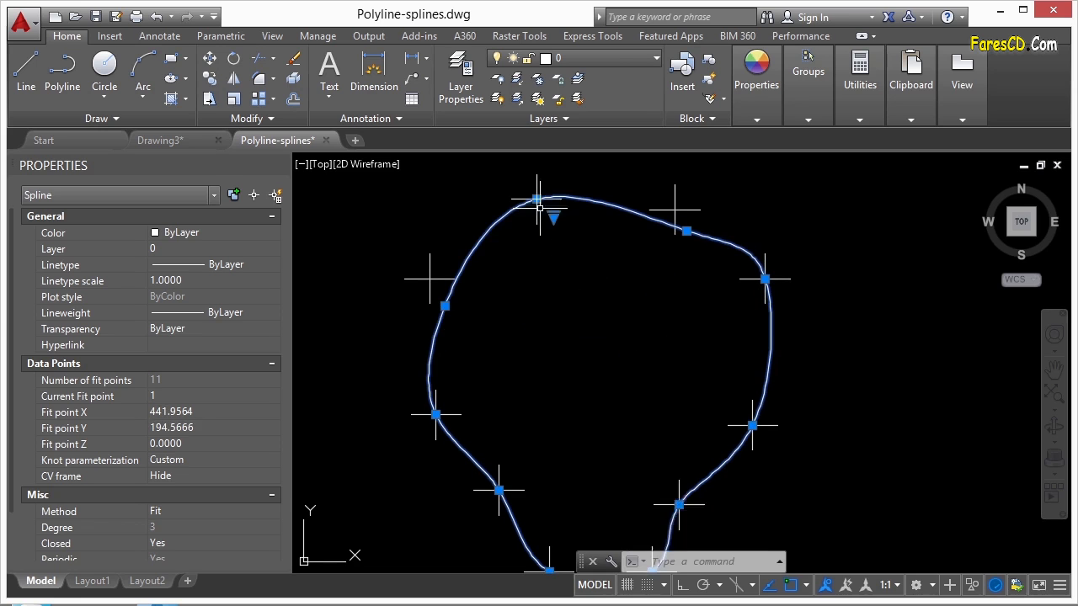
click(444, 305)
click(430, 278)
click(686, 231)
click(675, 210)
- Switch the spline to Control Vertices and try stretching its top control vertex into the shape before deselecting the spline
click(554, 217)
click(606, 243)
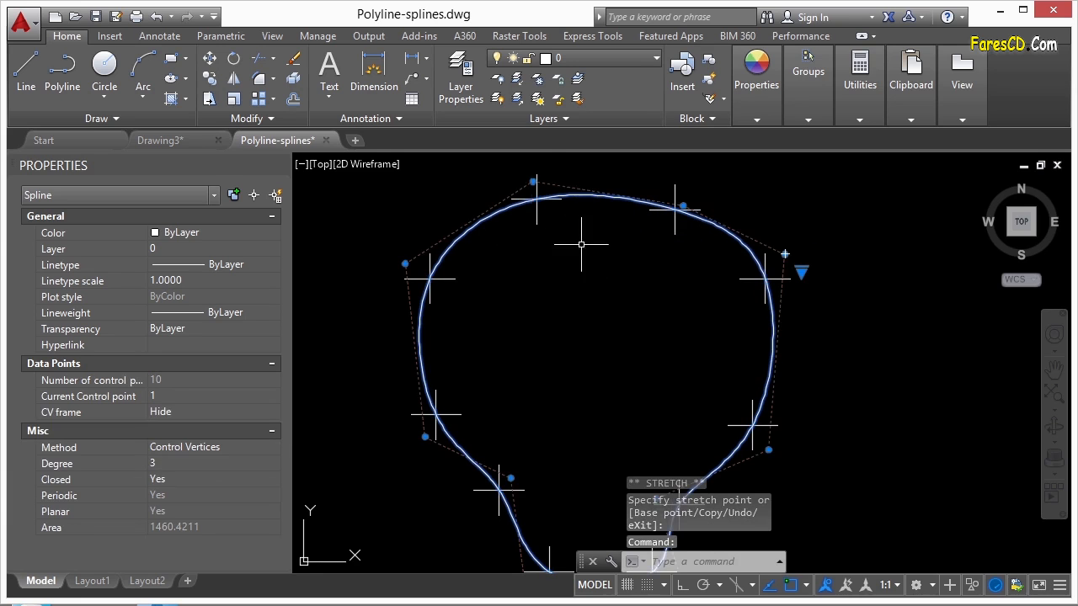
click(533, 180)
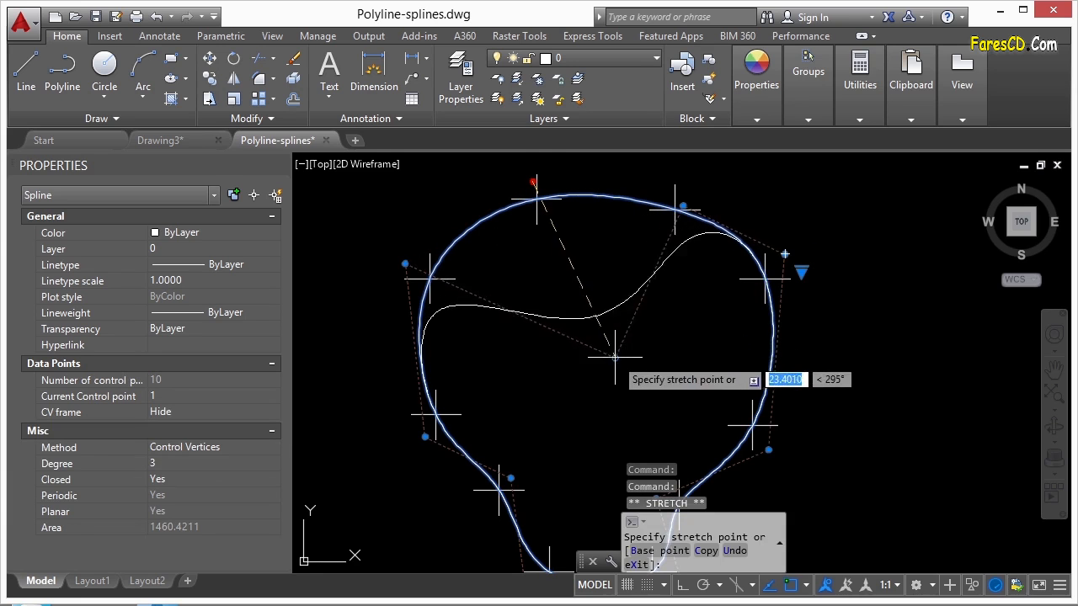
key(Escape)
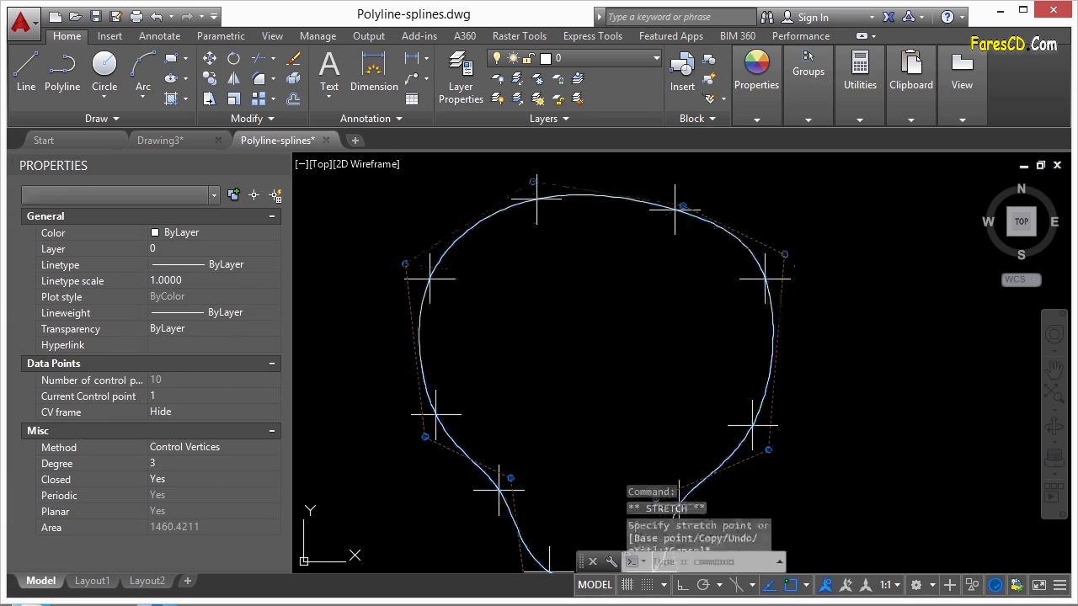
key(Escape)
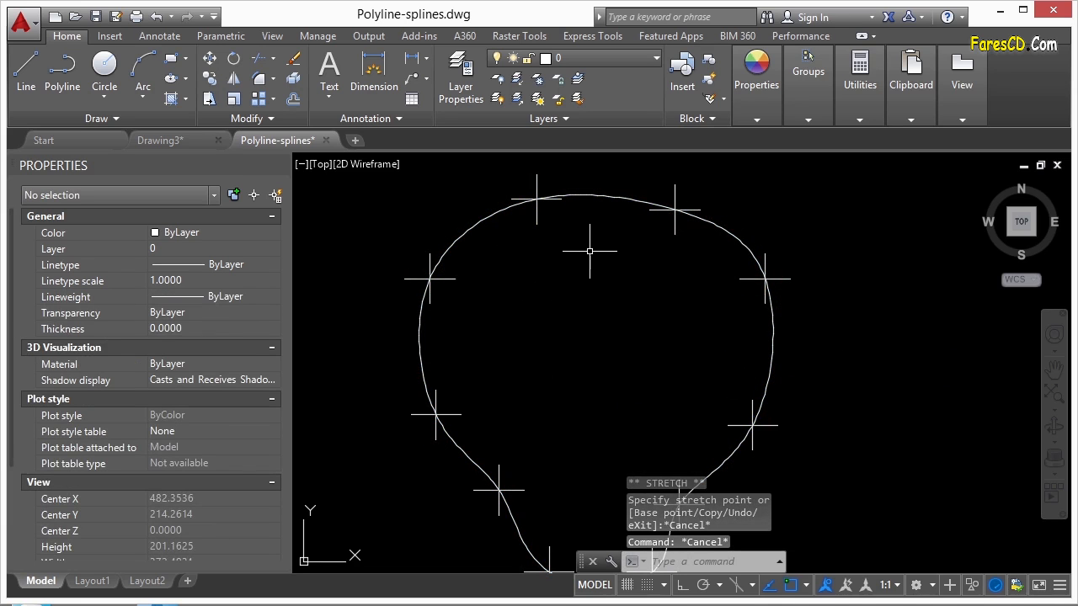
- Convert the closed spline to a polyline with SPLINEDIT
text(SPLINE)
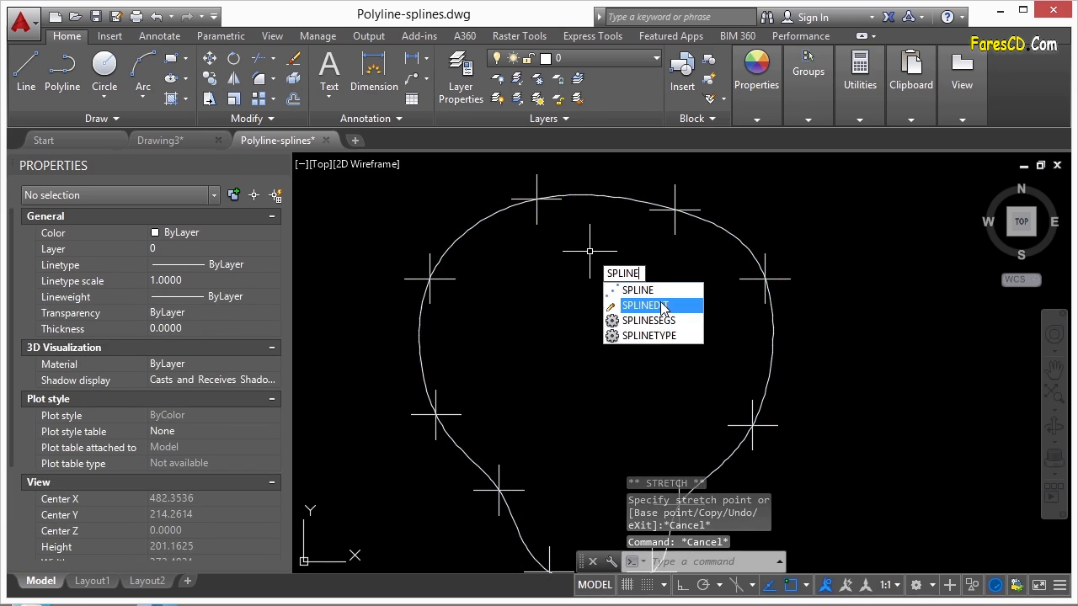
click(652, 305)
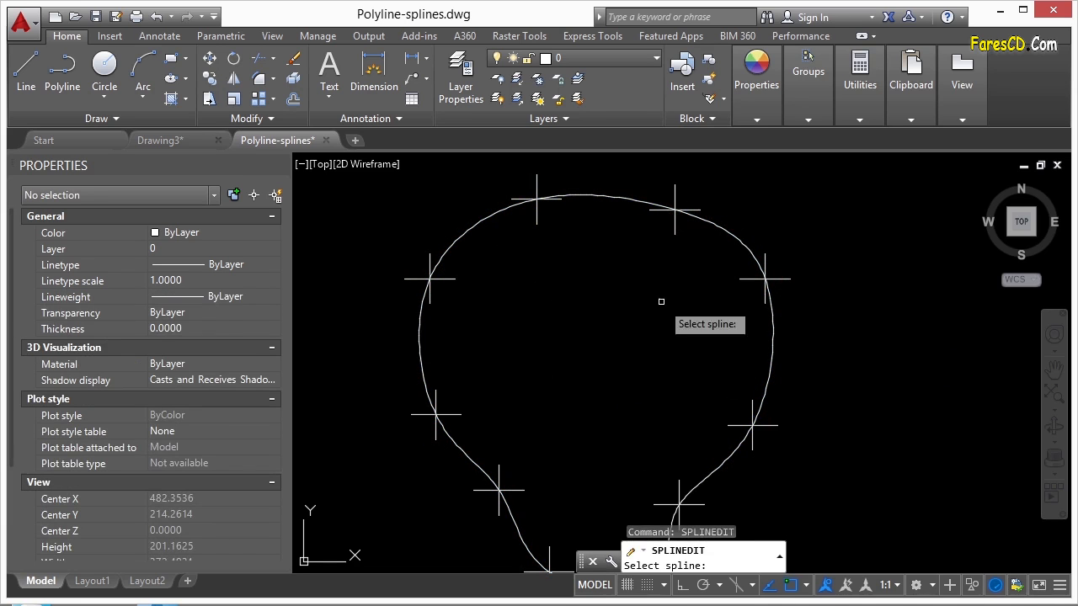
click(674, 205)
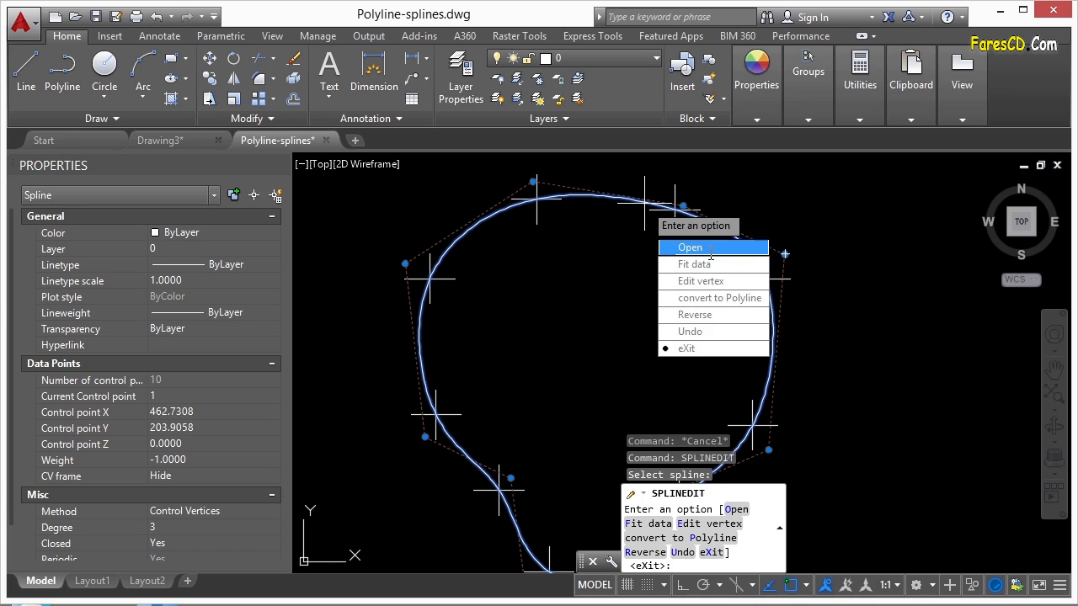
click(720, 298)
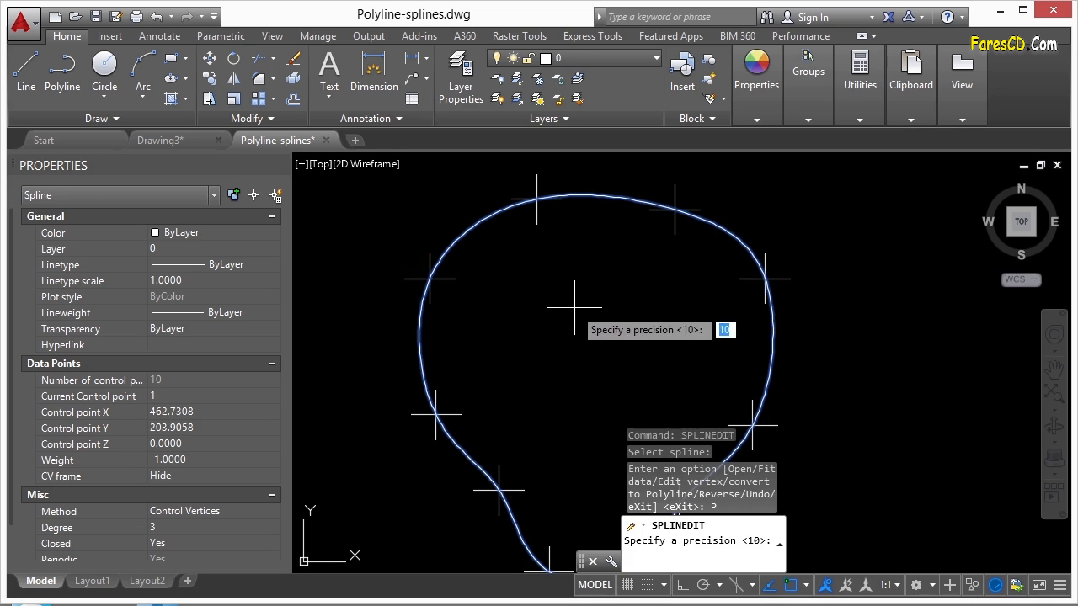
key(Escape)
- Examine the object type and vertex spacing along the converted polyline's upper edge and deselect it
click(610, 201)
scroll(577, 238, up, 6)
scroll(390, 299, up, 2)
middle_drag(419, 257, 884, 261)
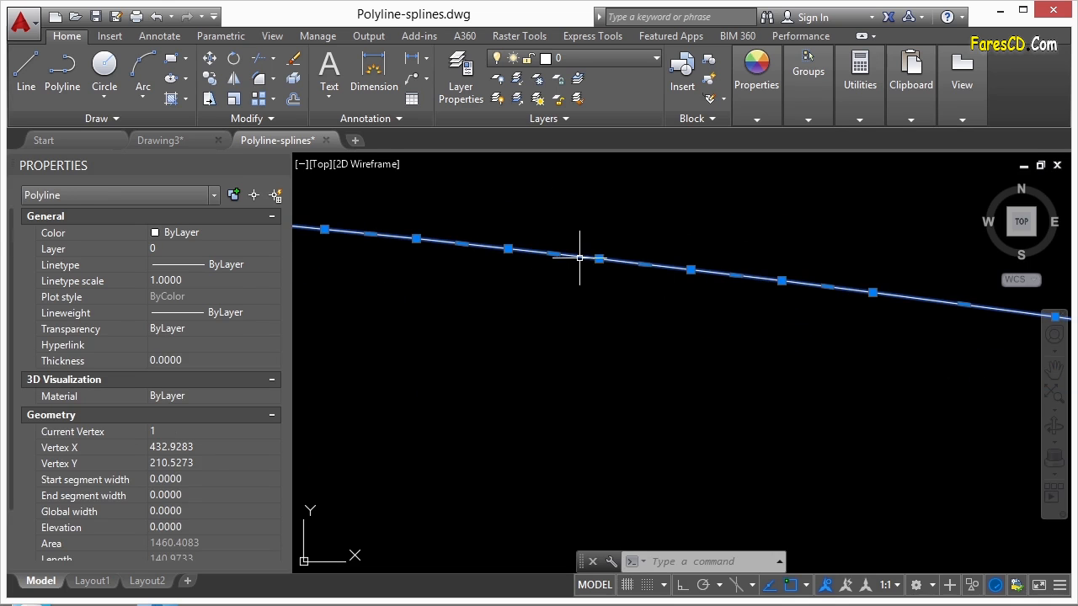
scroll(575, 260, down, 5)
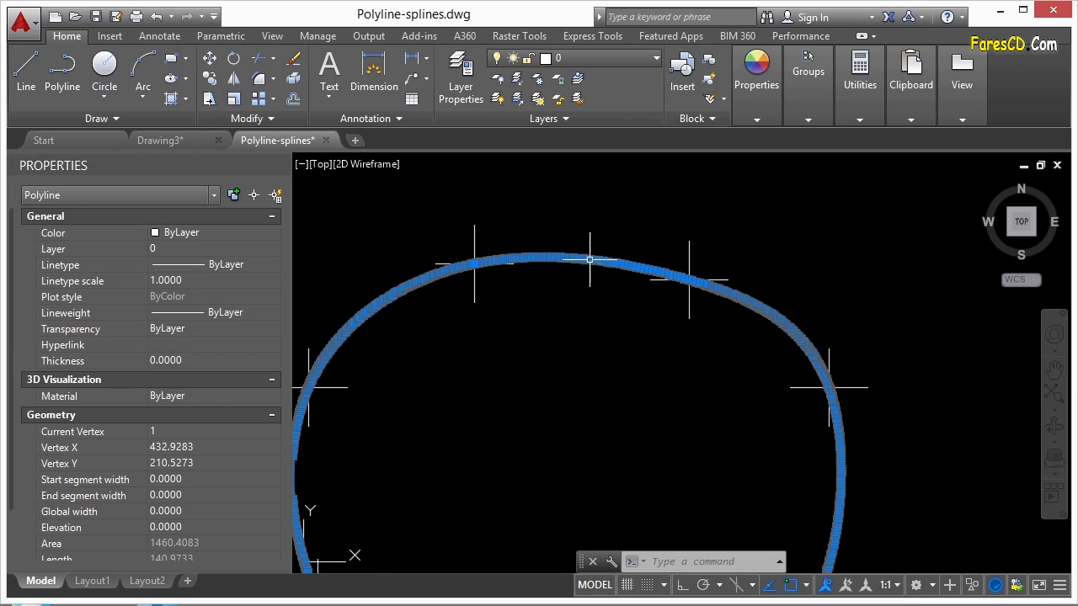
key(Escape)
scroll(620, 305, down, 8)
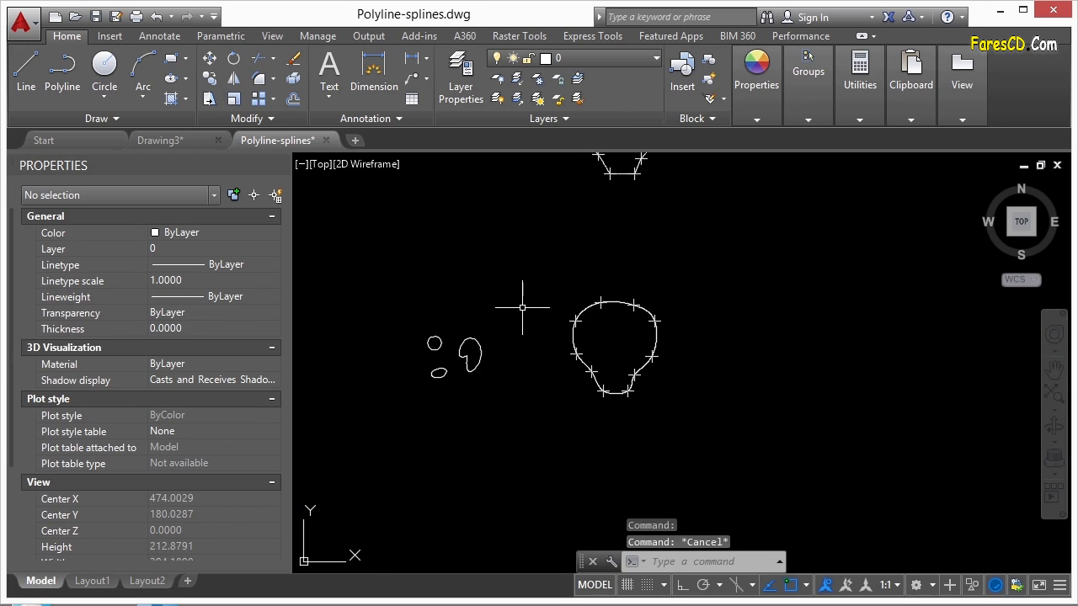
scroll(536, 335, down, 2)
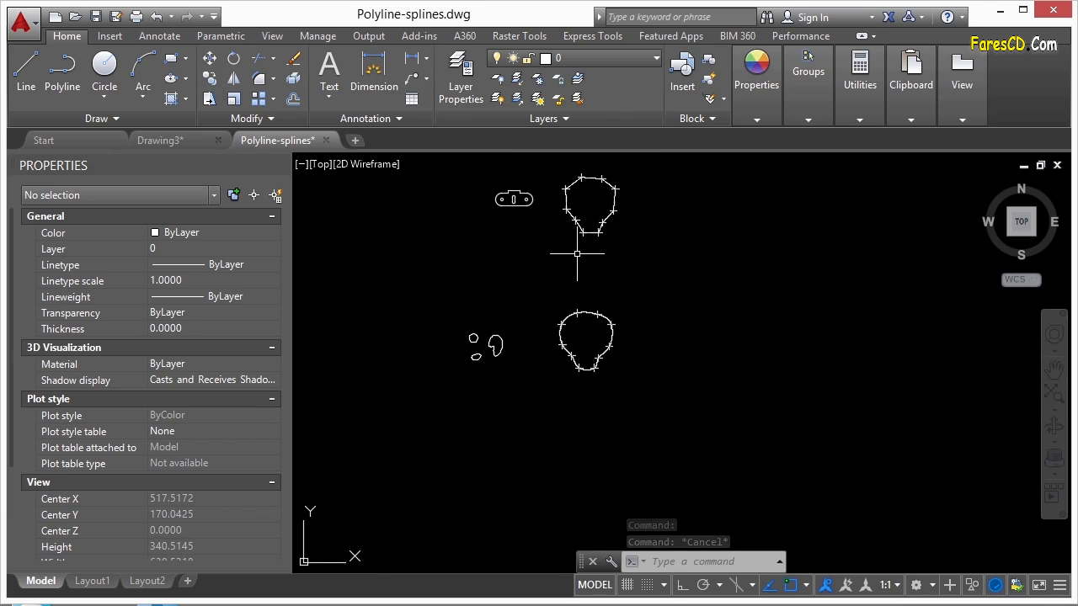